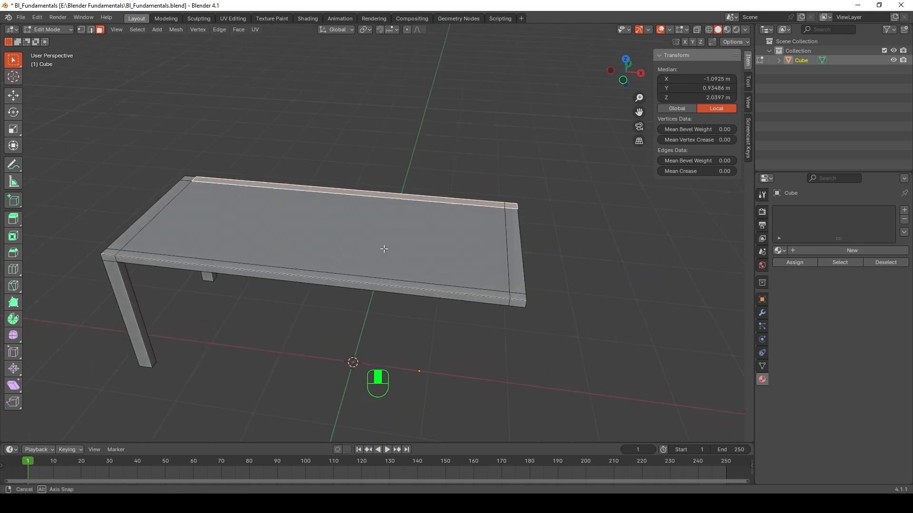
- Remove the crosswise edge loop near the legless end of the tabletop while keeping the tabletop's faces intact
{"action": "middle_click_drag", "start_coordinate": [468, 290], "coordinate": [423, 287]}
{"action": "left_click", "coordinate": [452, 298]}
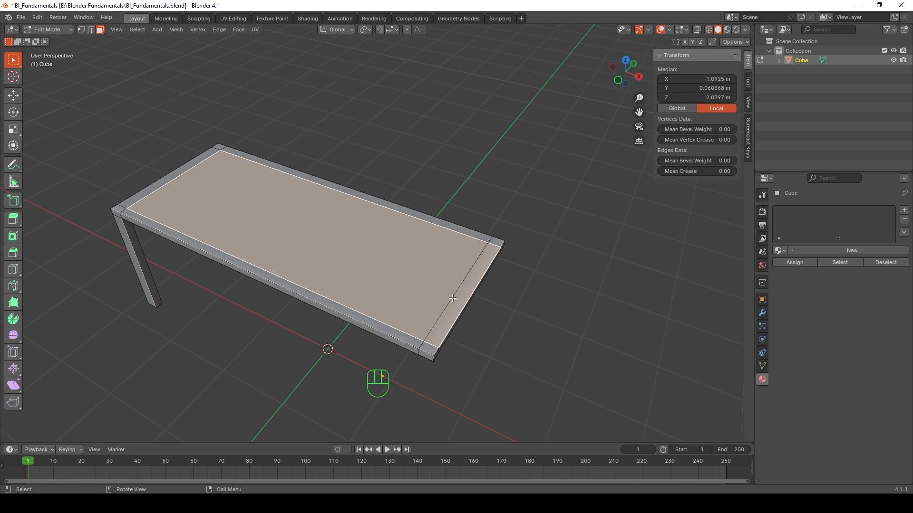
{"action": "left_click", "coordinate": [519, 333]}
{"action": "left_click", "coordinate": [90, 30]}
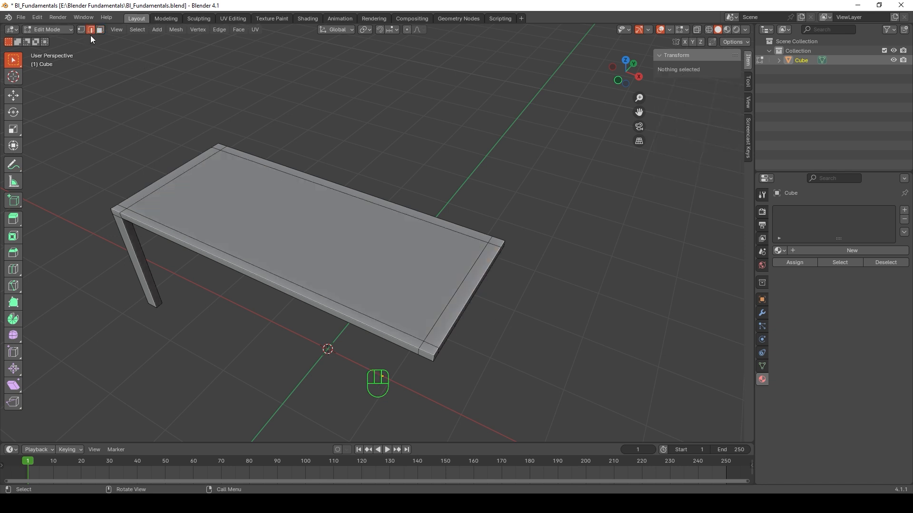
{"action": "left_click", "coordinate": [459, 290]}
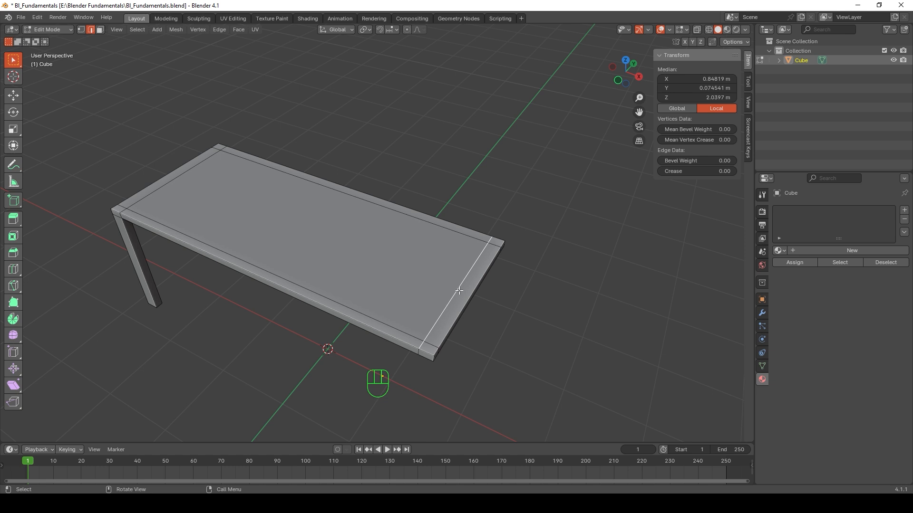
{"action": "left_click", "coordinate": [459, 290], "text": "alt"}
{"action": "middle_click_drag", "start_coordinate": [426, 279], "coordinate": [445, 250]}
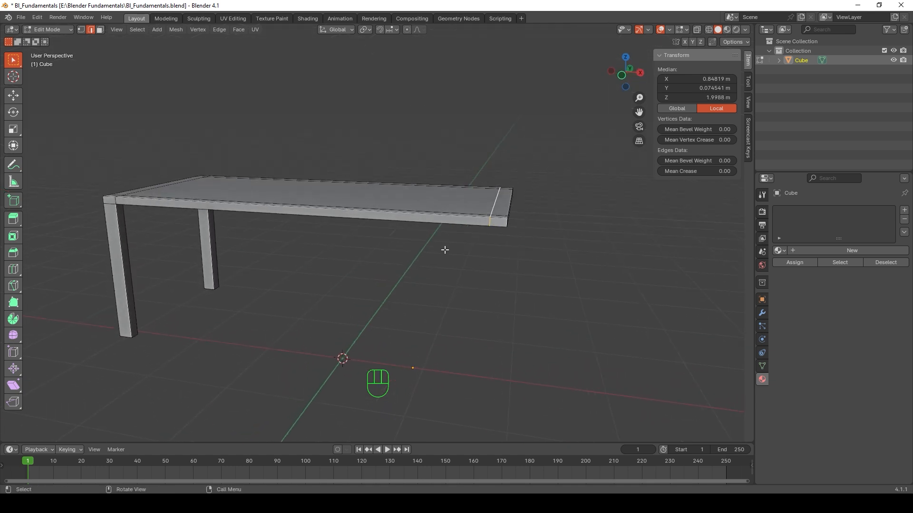
{"action": "key", "text": "x"}
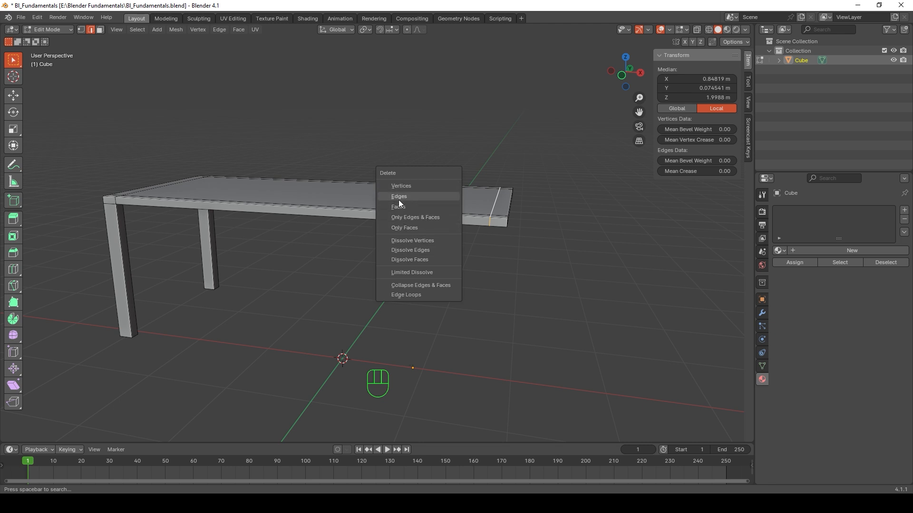
{"action": "left_click", "coordinate": [400, 197]}
- Add one crosswise loop cut to the tabletop and slide it close to the legless end, at a factor of about 0.925
{"action": "middle_click_drag", "start_coordinate": [400, 197], "coordinate": [442, 275]}
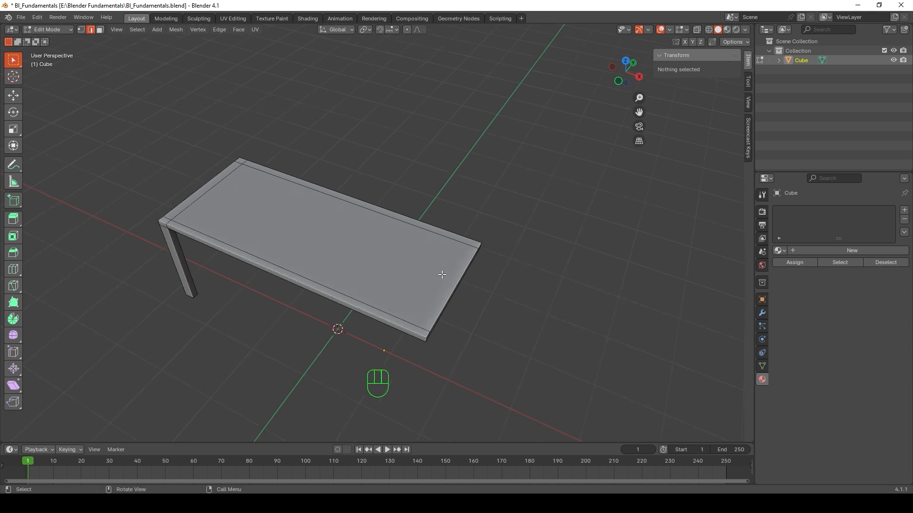
{"action": "key", "text": "ctrl+r"}
{"action": "left_click", "coordinate": [421, 327]}
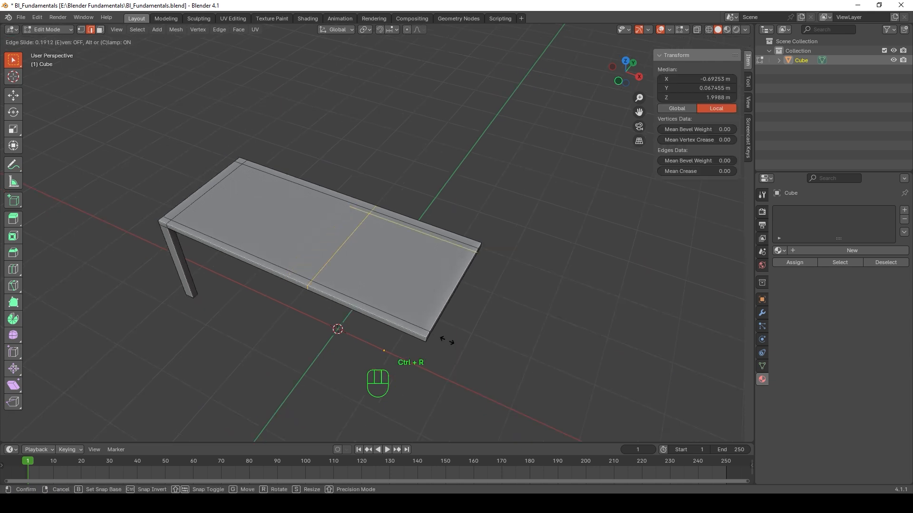
{"action": "left_click", "coordinate": [541, 379]}
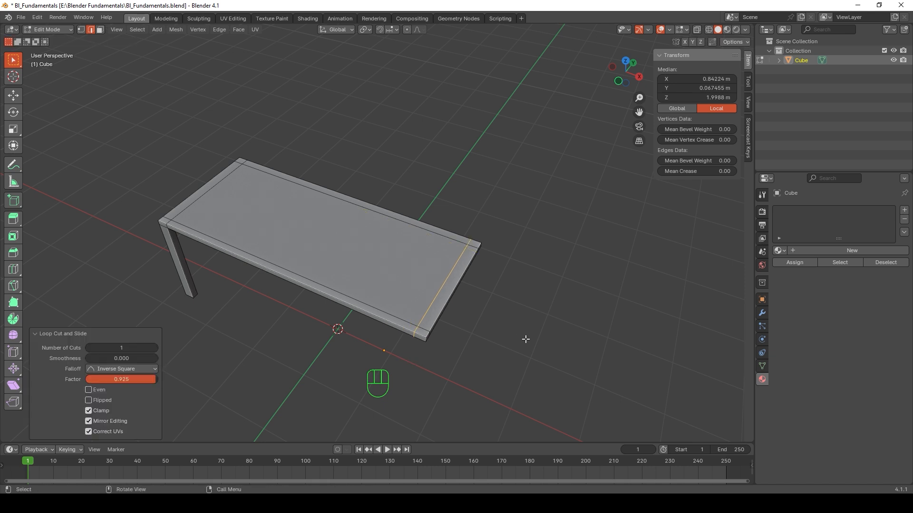
- Extrude the two underside corner faces at the legless end downward about 1.59 m, level with the existing legs
{"action": "middle_click_drag", "start_coordinate": [525, 339], "coordinate": [543, 280]}
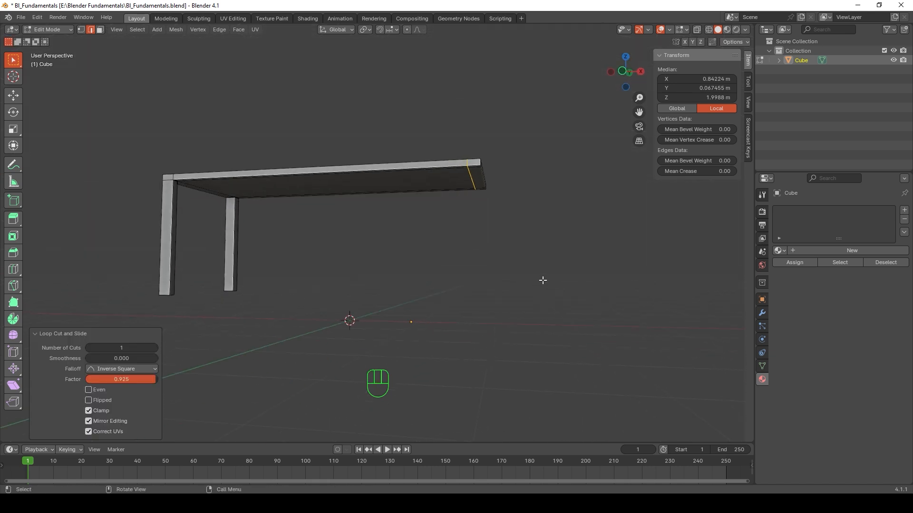
{"action": "key", "text": "grave"}
{"action": "left_click", "coordinate": [547, 316]}
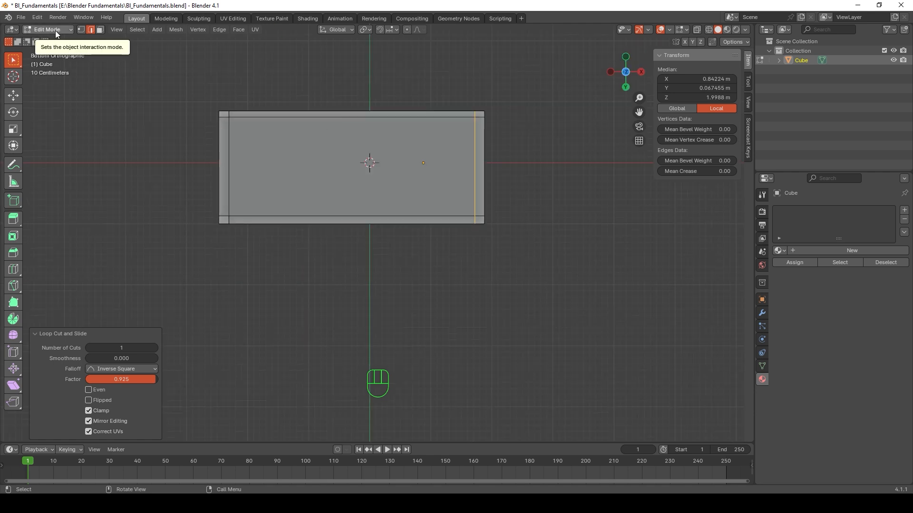
{"action": "left_click", "coordinate": [99, 30]}
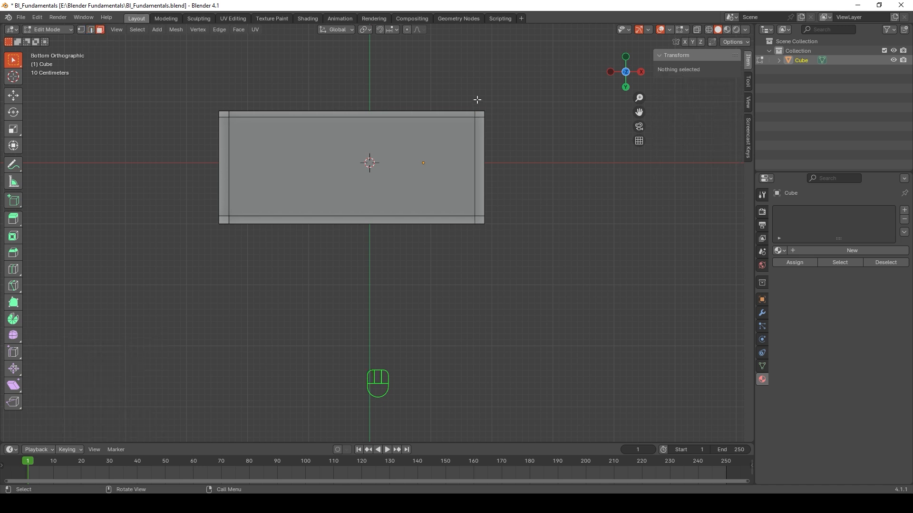
{"action": "left_click", "coordinate": [480, 114]}
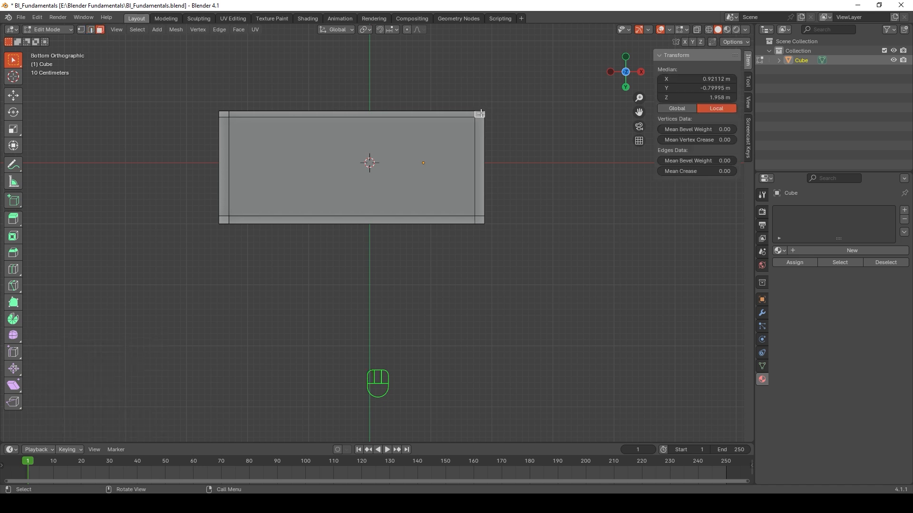
{"action": "left_click", "coordinate": [480, 221], "text": "shift"}
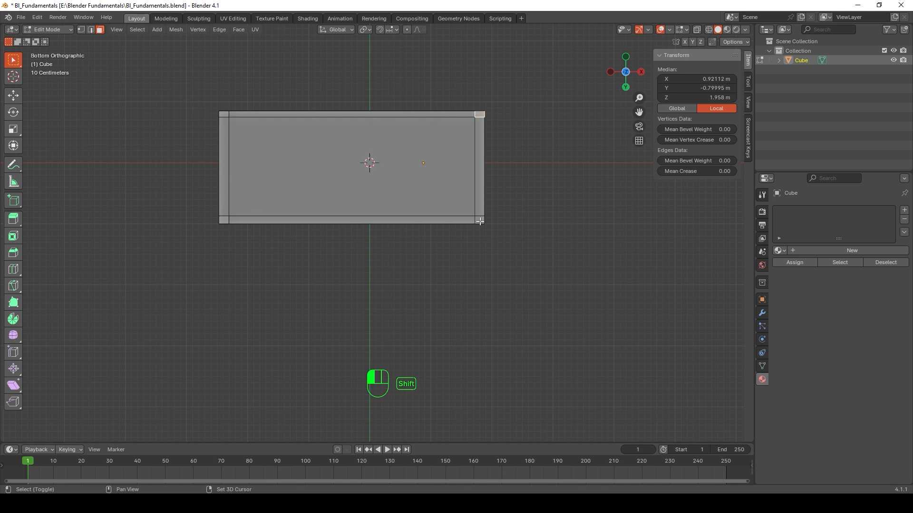
{"action": "middle_click_drag", "start_coordinate": [522, 149], "coordinate": [529, 265]}
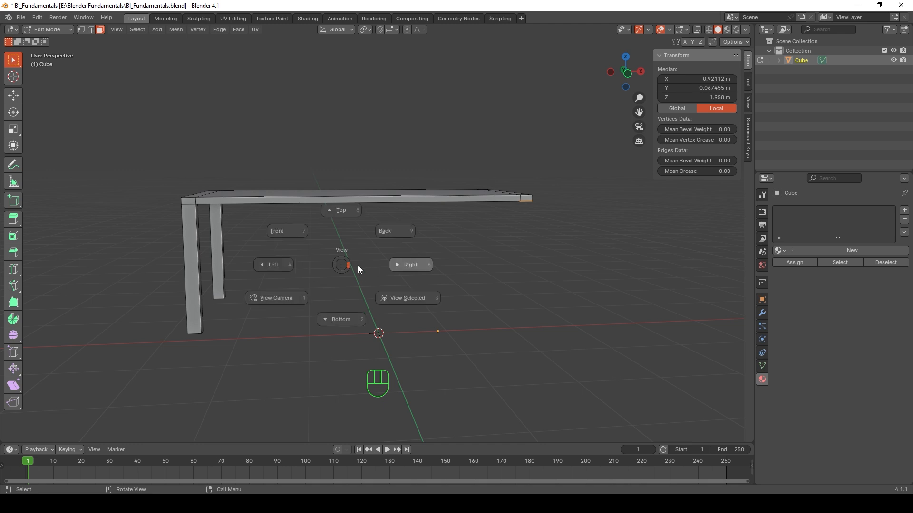
{"action": "left_click", "coordinate": [415, 265]}
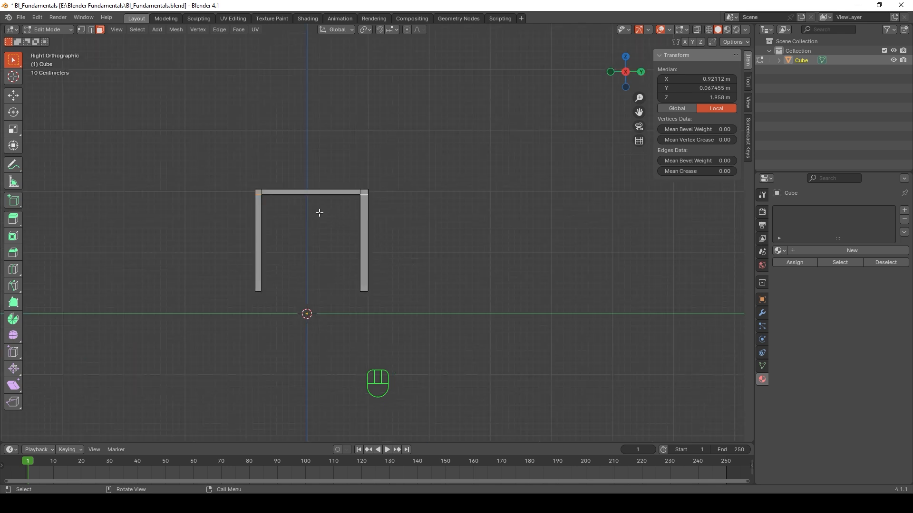
{"action": "scroll", "coordinate": [331, 207], "scroll_direction": "up", "scroll_amount": 4}
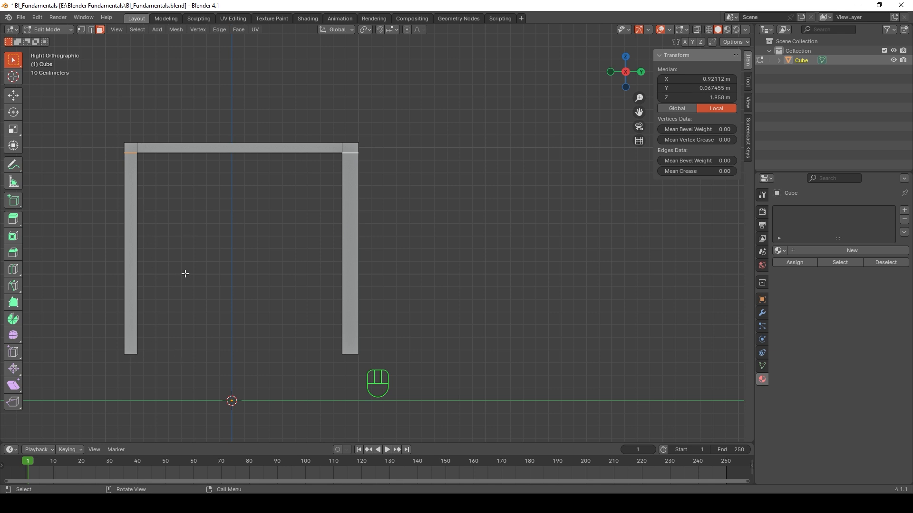
{"action": "left_click", "coordinate": [13, 219]}
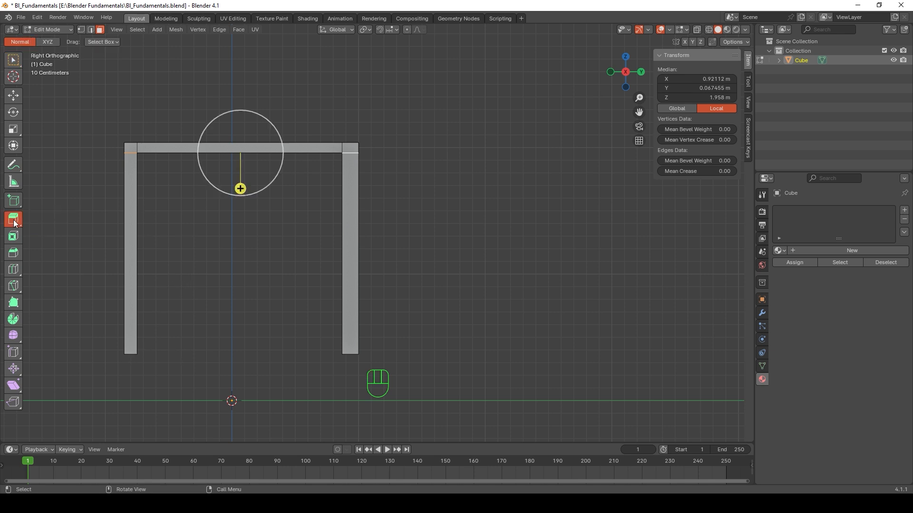
{"action": "left_click_drag", "start_coordinate": [240, 190], "coordinate": [247, 395]}
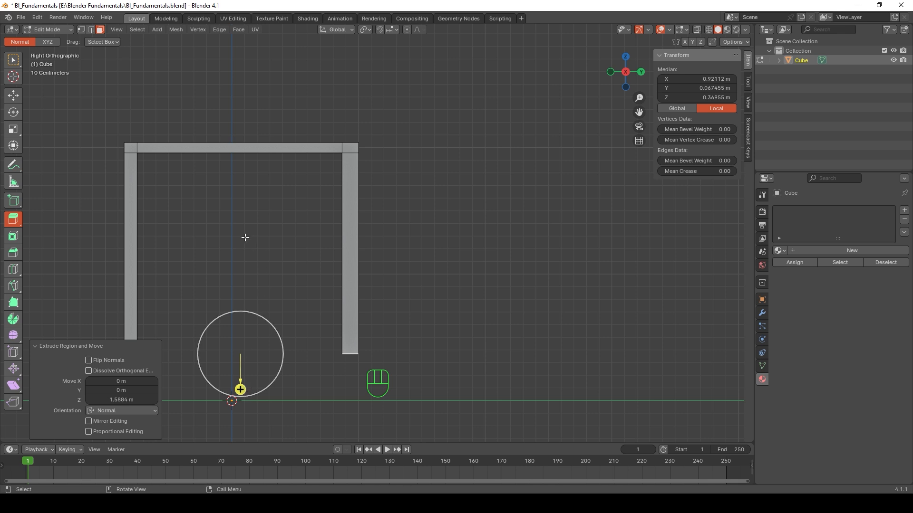
- Compare the length of the new legs with the existing ones in the left and right orthographic views
{"action": "middle_click_drag", "start_coordinate": [245, 237], "coordinate": [324, 276]}
{"action": "scroll", "coordinate": [357, 258], "scroll_direction": "down", "scroll_amount": 4}
{"action": "key", "text": "grave"}
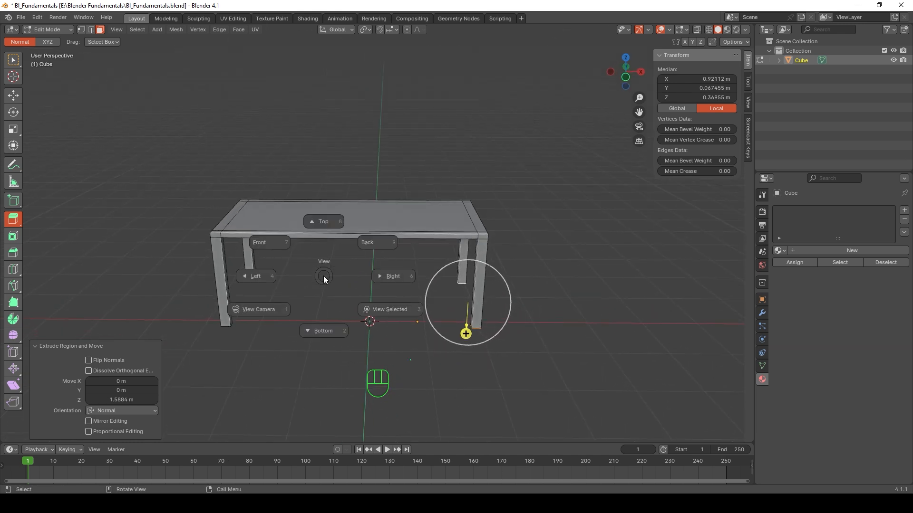
{"action": "left_click", "coordinate": [270, 276]}
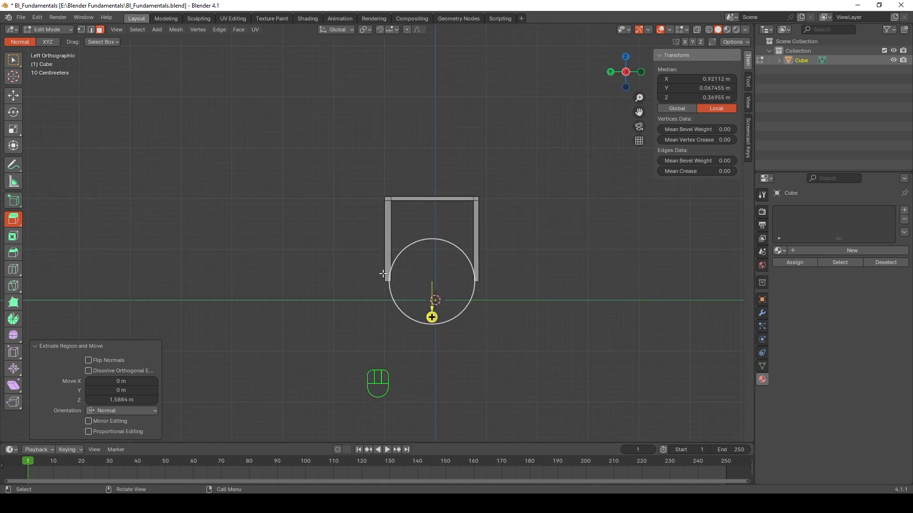
{"action": "scroll", "coordinate": [381, 274], "scroll_direction": "up", "scroll_amount": 4}
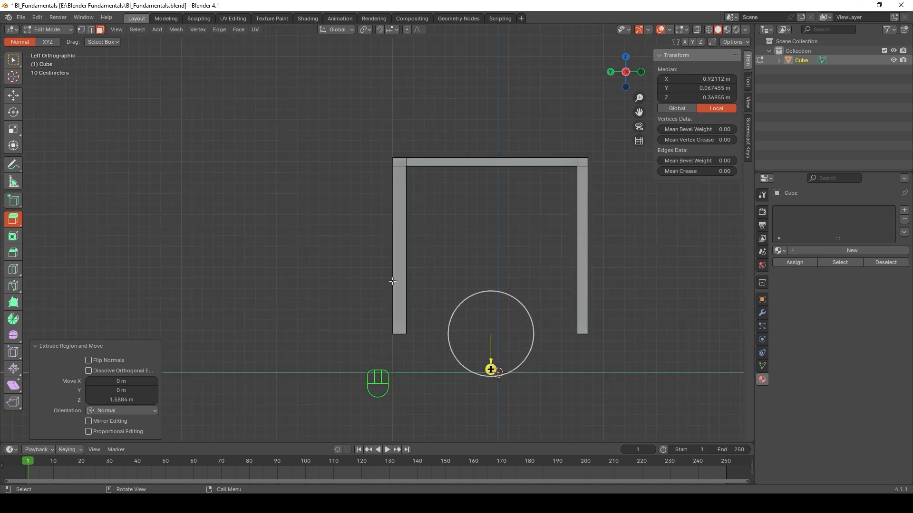
{"action": "scroll", "coordinate": [588, 342], "scroll_direction": "up", "scroll_amount": 2}
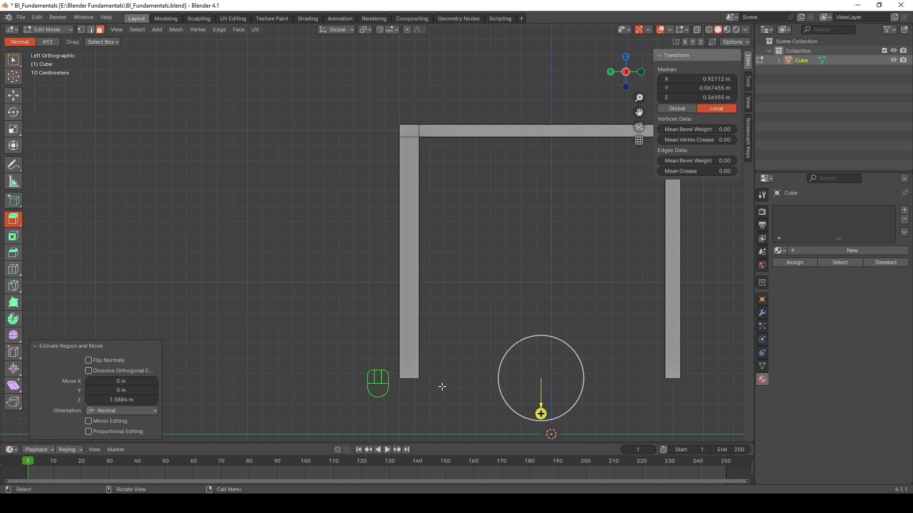
{"action": "key", "text": "grave"}
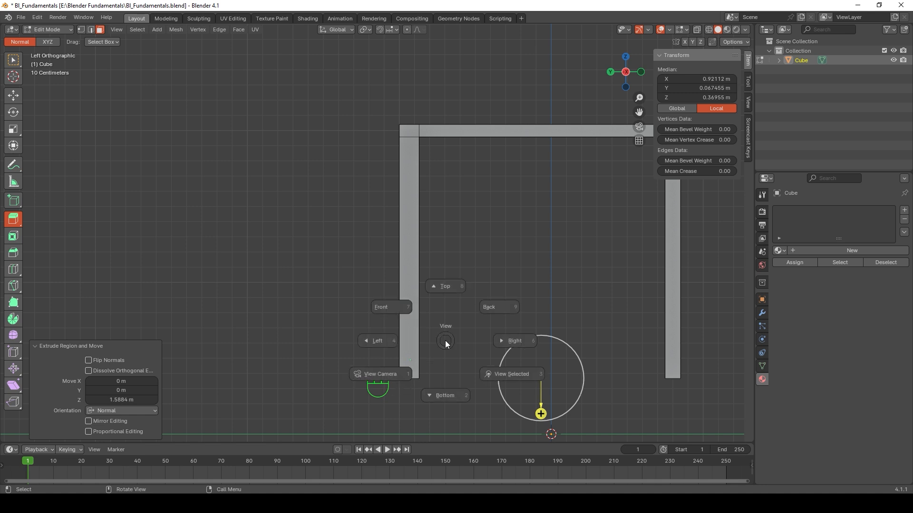
{"action": "left_click", "coordinate": [514, 339]}
{"action": "scroll", "coordinate": [419, 270], "scroll_direction": "down", "scroll_amount": 3}
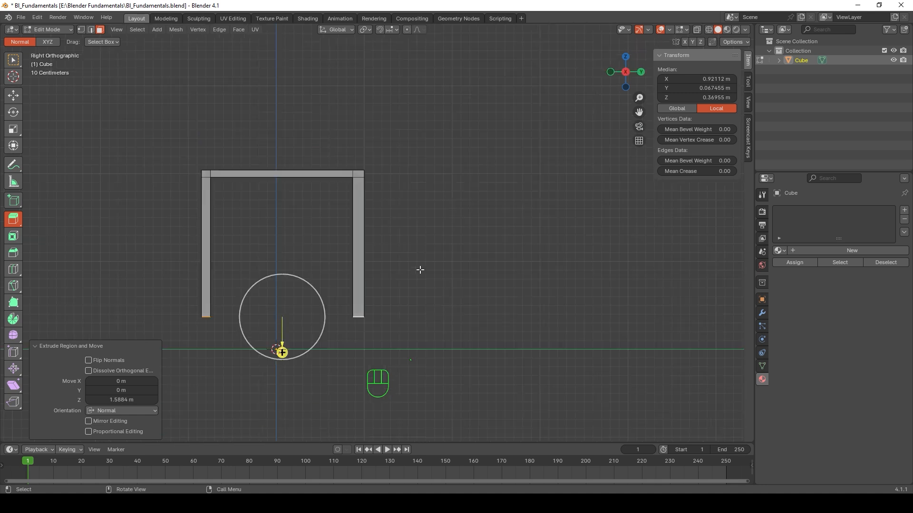
{"action": "middle_click_drag", "start_coordinate": [418, 240], "coordinate": [470, 245]}
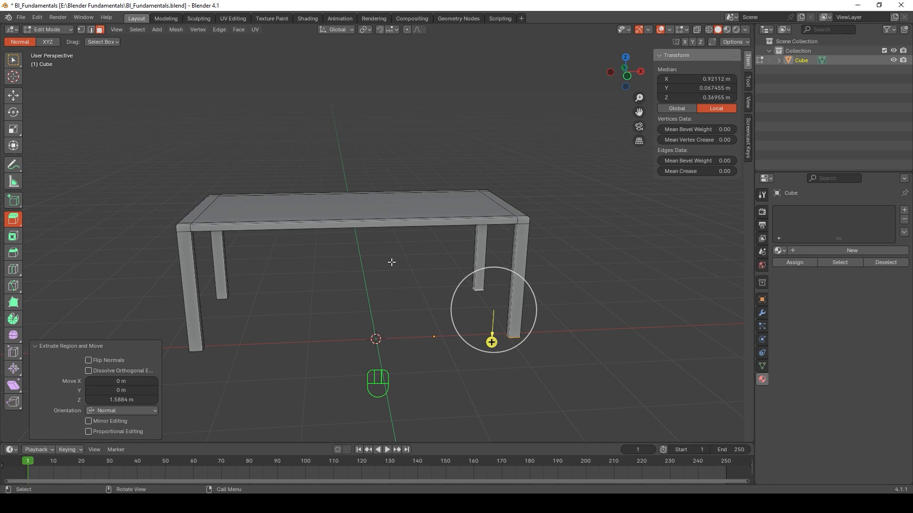
- Return to the Select Box tool and deselect the end faces of the new legs
{"action": "key", "text": "w"}
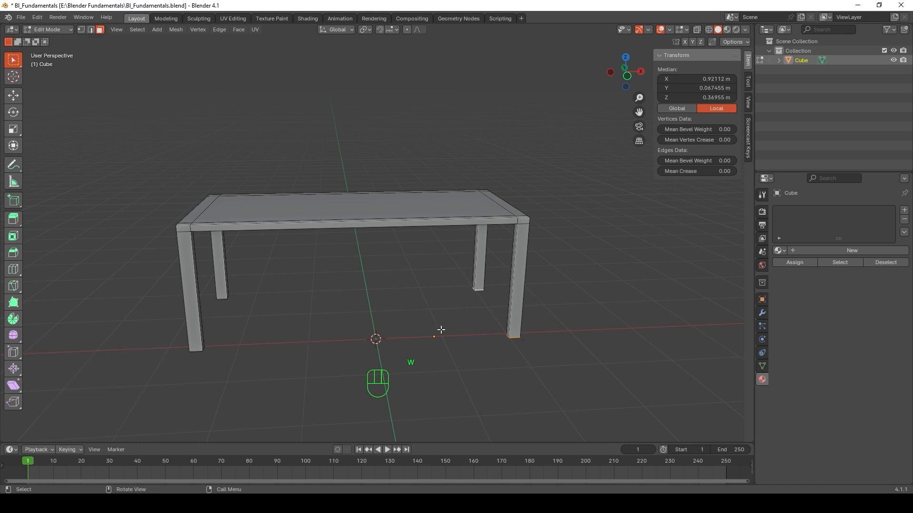
{"action": "middle_click_drag", "start_coordinate": [441, 330], "coordinate": [512, 188]}
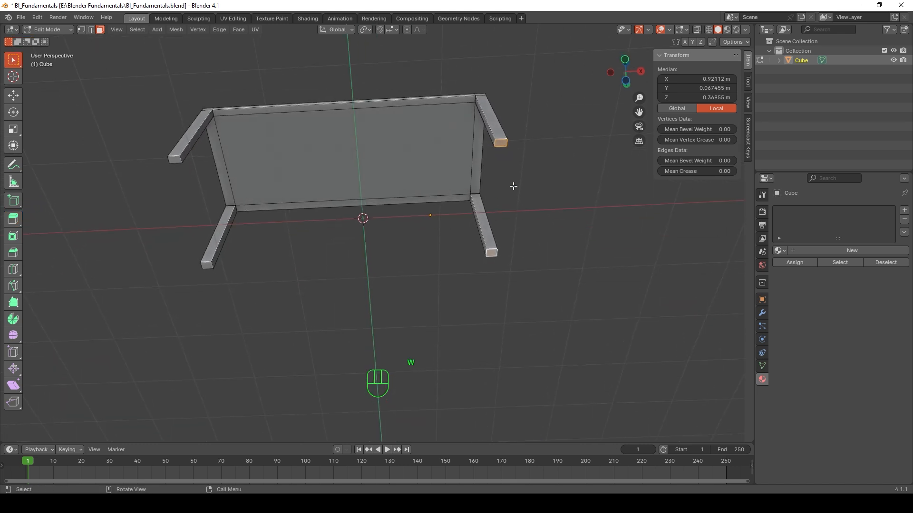
{"action": "left_click", "coordinate": [538, 214]}
- Add a 2 m cube at the world origin inside the table's mesh while in Edit Mode
{"action": "middle_click_drag", "start_coordinate": [534, 195], "coordinate": [534, 285]}
{"action": "scroll", "coordinate": [321, 232], "scroll_direction": "up", "scroll_amount": 2}
{"action": "middle_click_drag", "start_coordinate": [317, 230], "coordinate": [312, 193]}
{"action": "scroll", "coordinate": [318, 183], "scroll_direction": "up", "scroll_amount": 1}
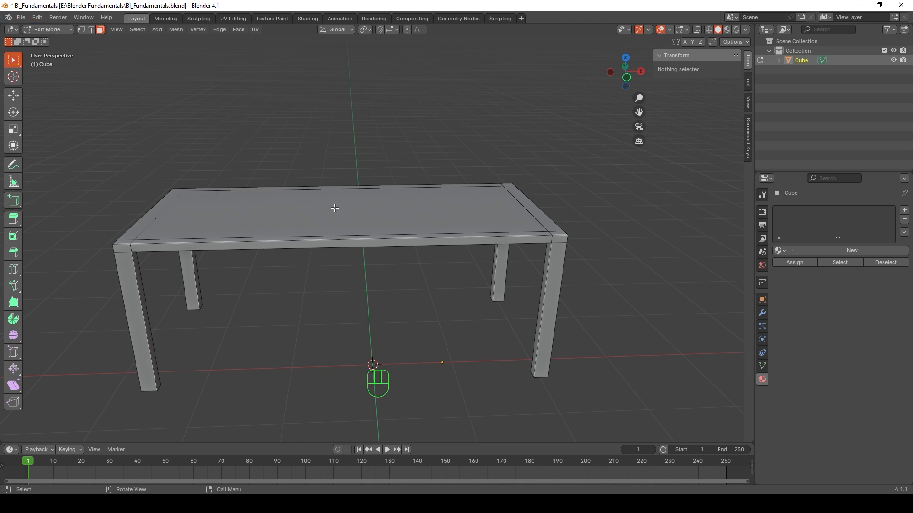
{"action": "scroll", "coordinate": [335, 209], "scroll_direction": "down", "scroll_amount": 2}
{"action": "middle_click_drag", "start_coordinate": [331, 225], "coordinate": [328, 227]}
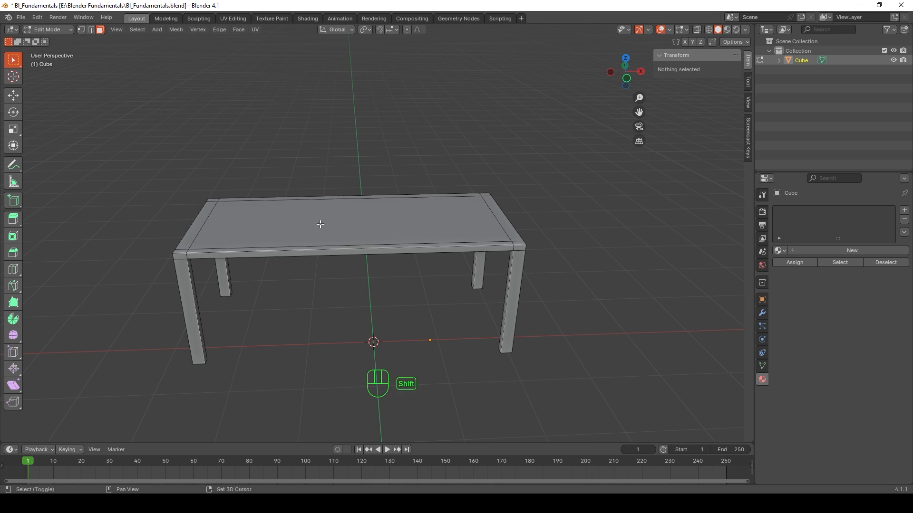
{"action": "key", "text": "shift+a"}
{"action": "left_click", "coordinate": [287, 234]}
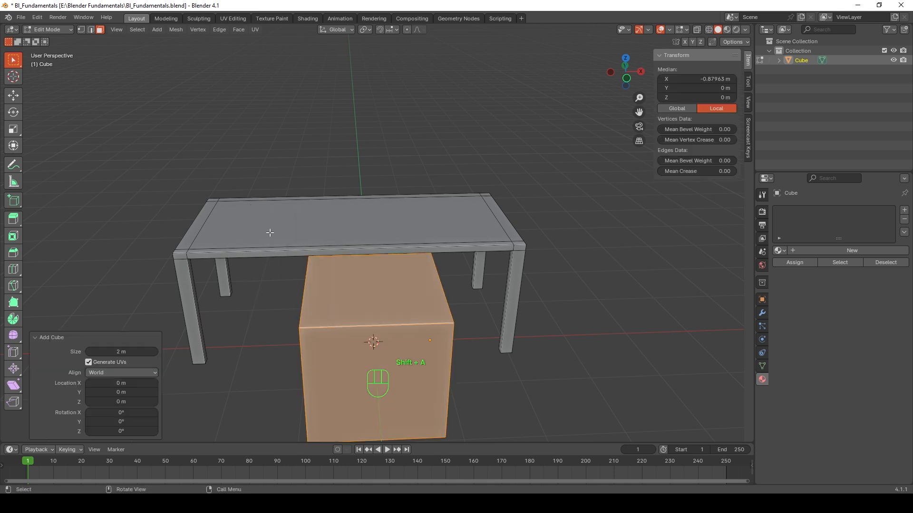
- Switch to Object Mode and move the combined table and cube about 0.35 m along the X axis
{"action": "scroll", "coordinate": [311, 243], "scroll_direction": "down", "scroll_amount": 2}
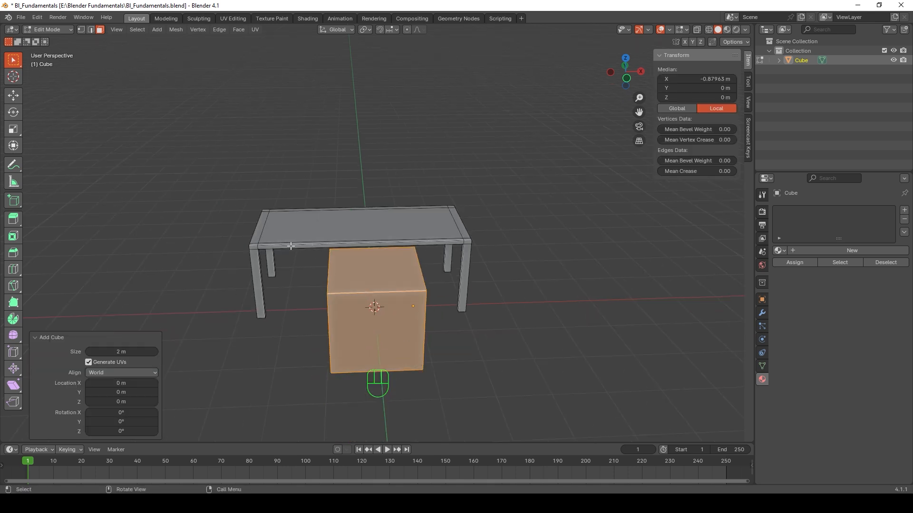
{"action": "middle_click_drag", "start_coordinate": [291, 247], "coordinate": [283, 225]}
{"action": "left_click", "coordinate": [58, 29]}
{"action": "left_click", "coordinate": [44, 36]}
{"action": "left_click", "coordinate": [196, 174]}
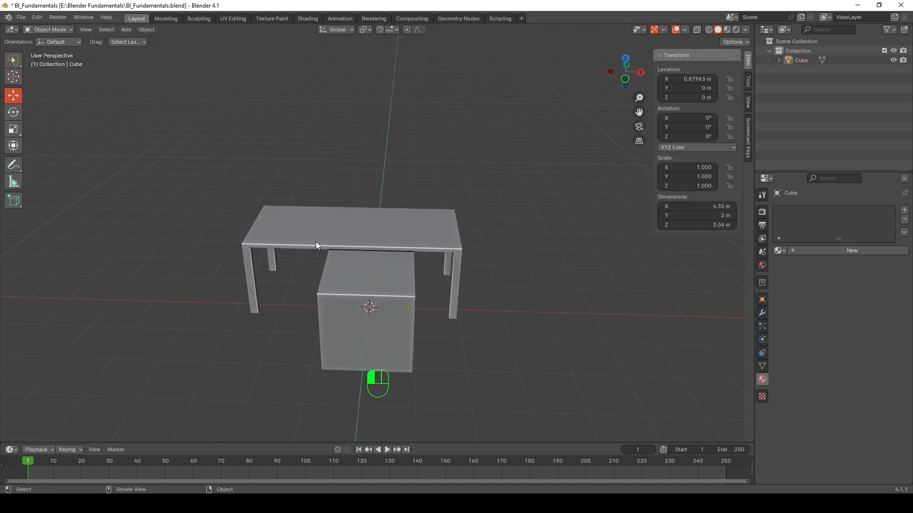
{"action": "left_click", "coordinate": [318, 244]}
{"action": "left_click_drag", "start_coordinate": [438, 304], "coordinate": [466, 309]}
{"action": "middle_click_drag", "start_coordinate": [465, 302], "coordinate": [468, 271]}
{"action": "middle_click_drag", "start_coordinate": [362, 215], "coordinate": [362, 240]}
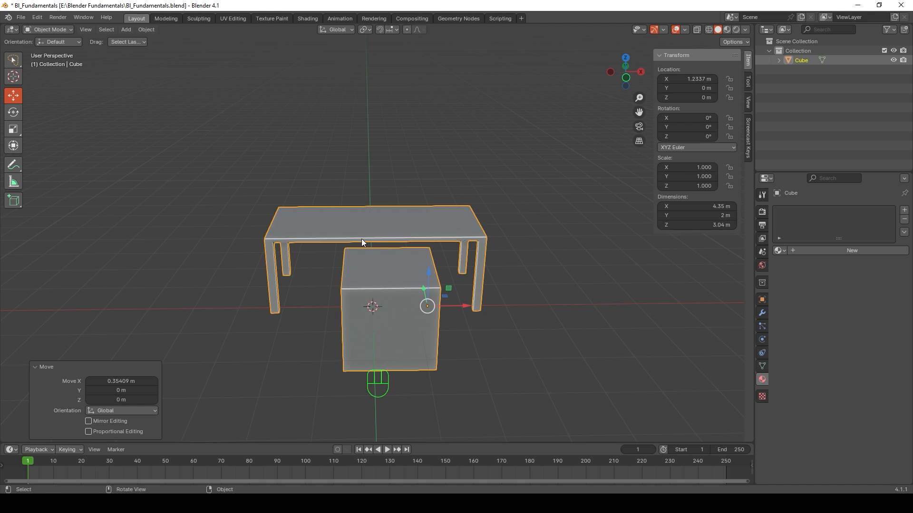
- Undo the object move, the switch to Object Mode and the addition of the cube
{"action": "key", "text": "ctrl+z"}
{"action": "key", "text": "ctrl+z"}
{"action": "key", "text": "ctrl+z"}
{"action": "key", "text": "ctrl+z"}
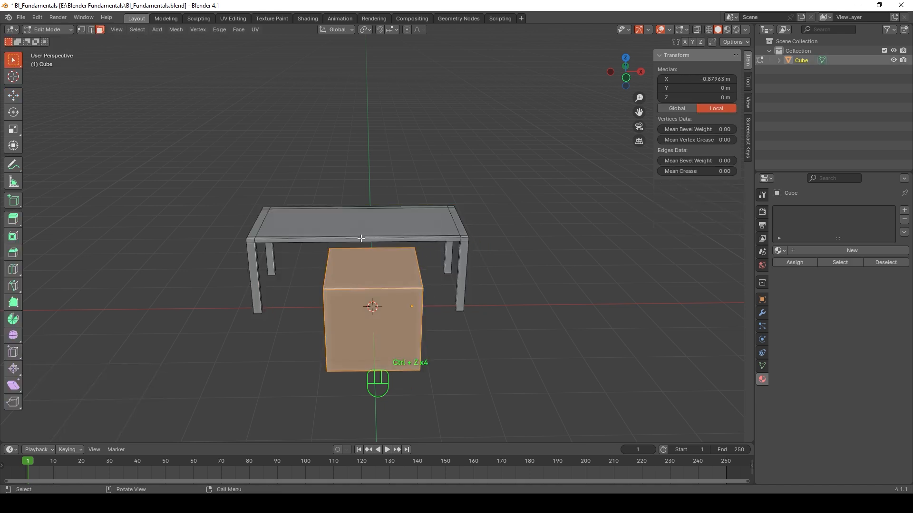
{"action": "key", "text": "ctrl+z"}
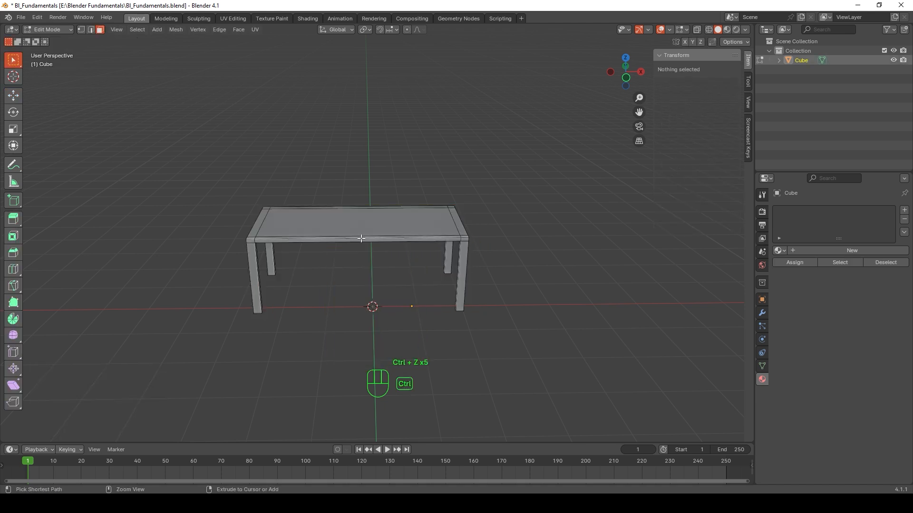
- Switch to Object Mode and move the table along the X axis to about 1.29 m
{"action": "left_click", "coordinate": [61, 30]}
{"action": "left_click", "coordinate": [53, 40]}
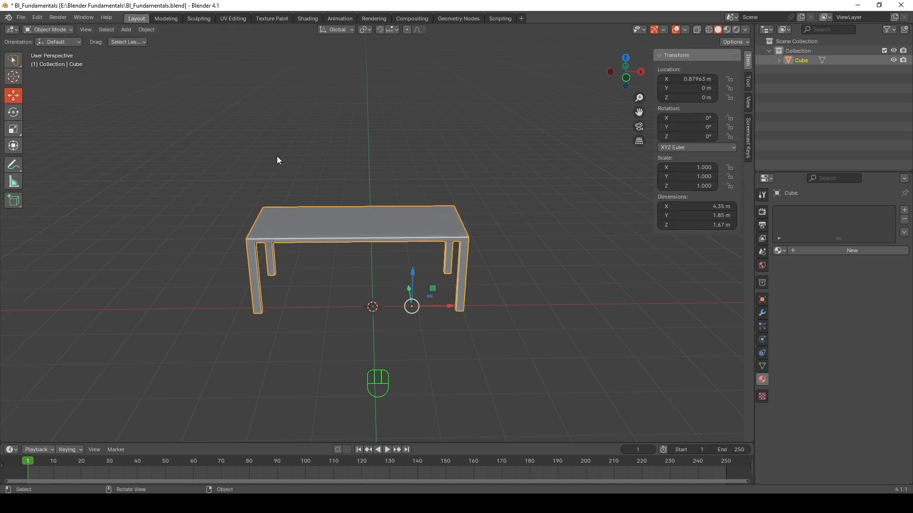
{"action": "middle_click_drag", "start_coordinate": [278, 160], "coordinate": [346, 253]}
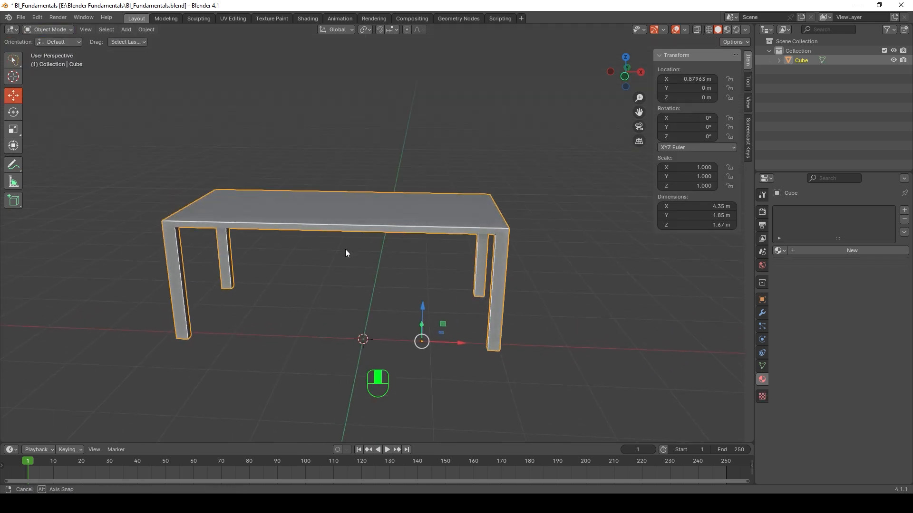
{"action": "left_click_drag", "start_coordinate": [459, 342], "coordinate": [485, 343]}
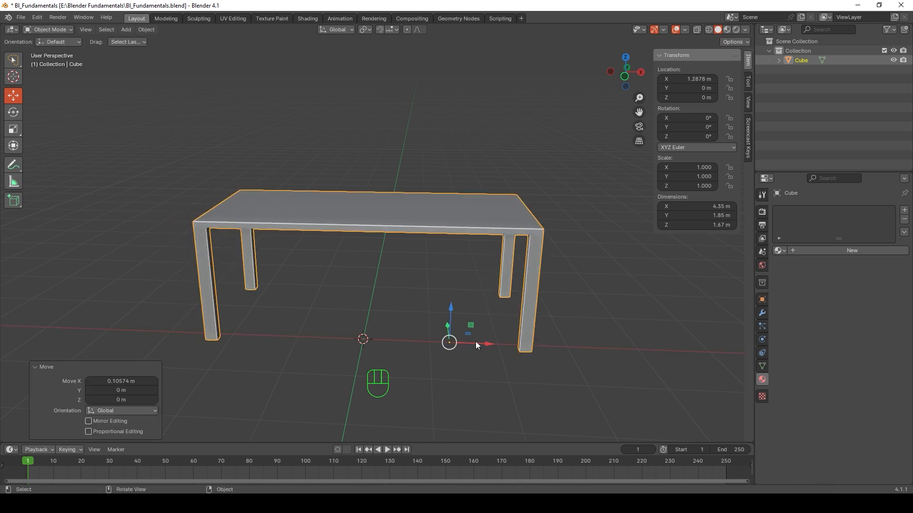
{"action": "middle_click_drag", "start_coordinate": [476, 342], "coordinate": [480, 343]}
{"action": "middle_click_drag", "start_coordinate": [430, 314], "coordinate": [427, 317]}
- Try rotating the table about the Y axis around its off-centre origin, and undo the rotation
{"action": "left_click", "coordinate": [13, 112]}
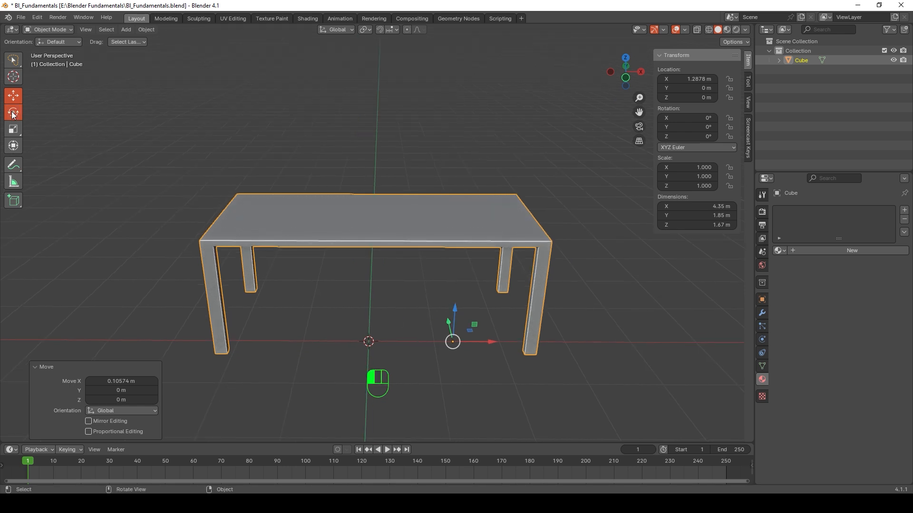
{"action": "left_click_drag", "start_coordinate": [478, 320], "coordinate": [410, 307]}
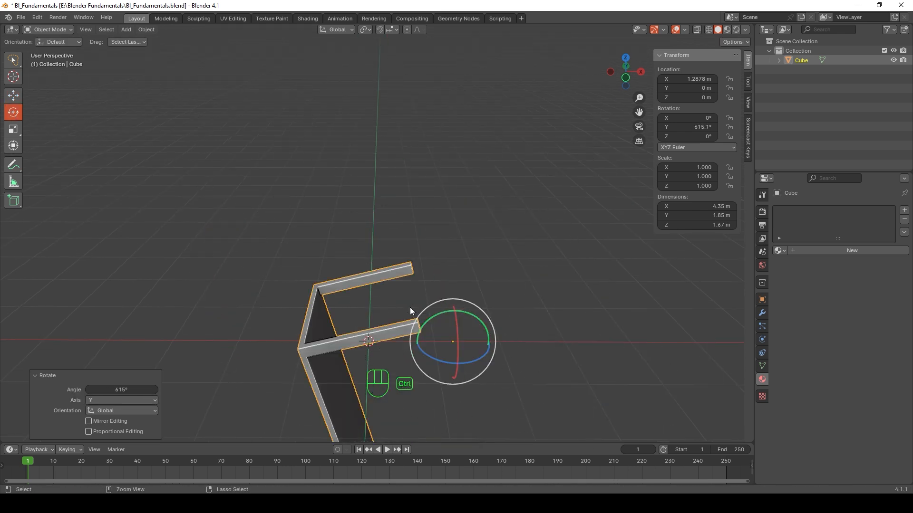
{"action": "key", "text": "ctrl+z"}
{"action": "middle_click_drag", "start_coordinate": [339, 262], "coordinate": [342, 271]}
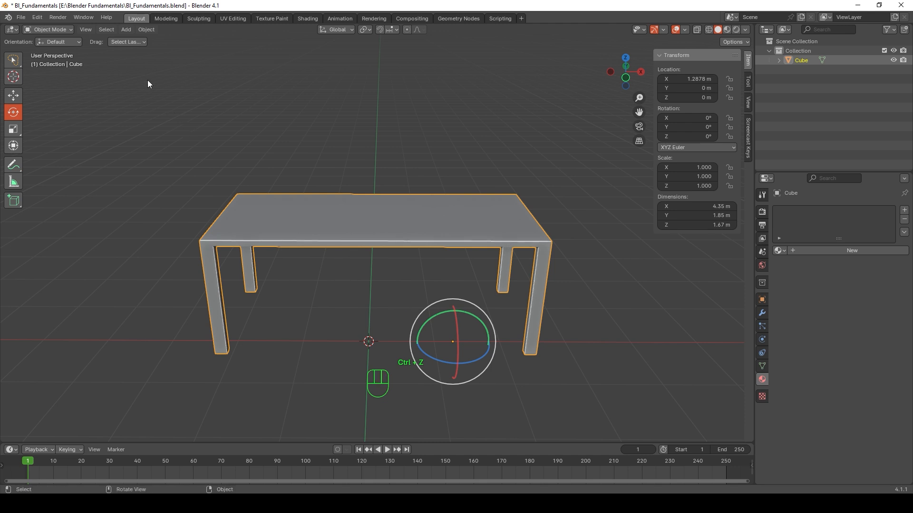
- Move the table's geometry to its origin with Set Origin > Geometry to Origin, and deselect the table
{"action": "left_click", "coordinate": [142, 31]}
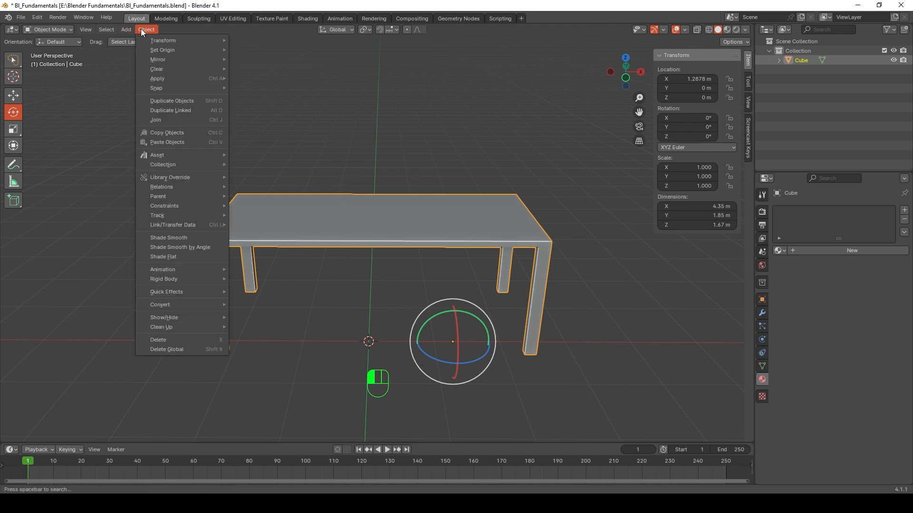
{"action": "mouse_move", "coordinate": [159, 50]}
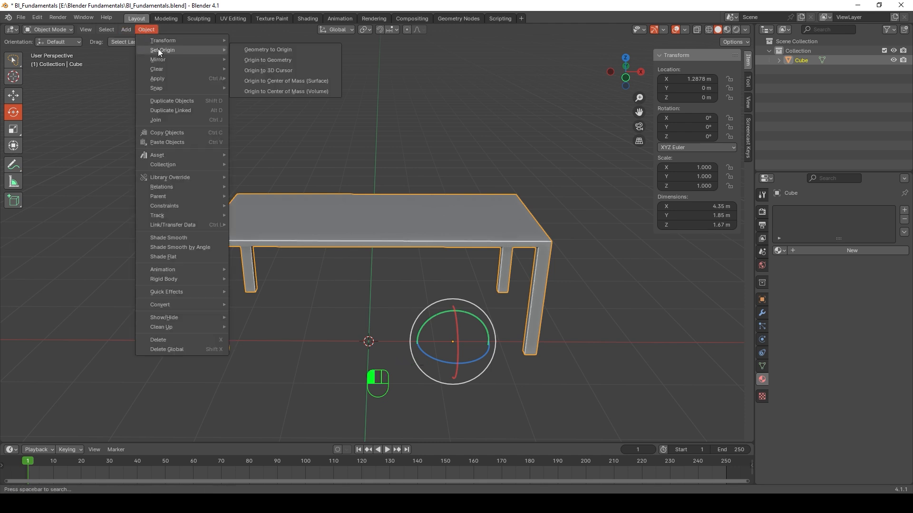
{"action": "left_click", "coordinate": [270, 49]}
{"action": "middle_click_drag", "start_coordinate": [271, 71], "coordinate": [404, 312]}
{"action": "middle_click_drag", "start_coordinate": [351, 173], "coordinate": [361, 198]}
{"action": "left_click", "coordinate": [362, 198]}
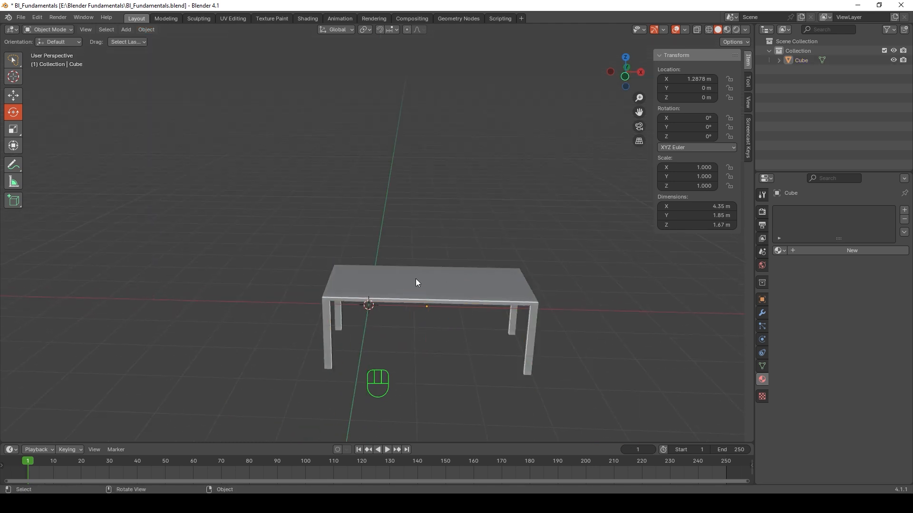
- Select the table and raise it about 1.035 m along the Z axis
{"action": "left_click", "coordinate": [416, 279]}
{"action": "left_click", "coordinate": [14, 96]}
{"action": "middle_click_drag", "start_coordinate": [335, 169], "coordinate": [342, 143]}
{"action": "left_click_drag", "start_coordinate": [431, 254], "coordinate": [417, 192]}
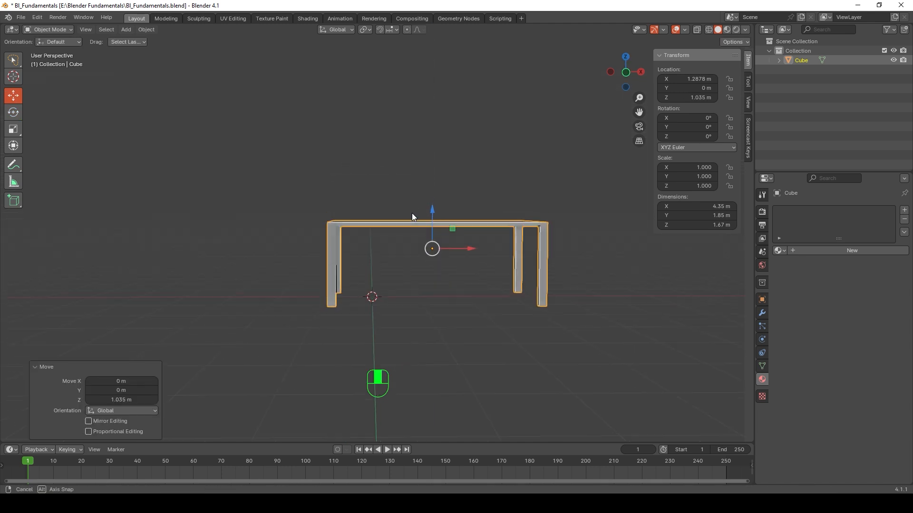
{"action": "middle_click_drag", "start_coordinate": [412, 213], "coordinate": [392, 168]}
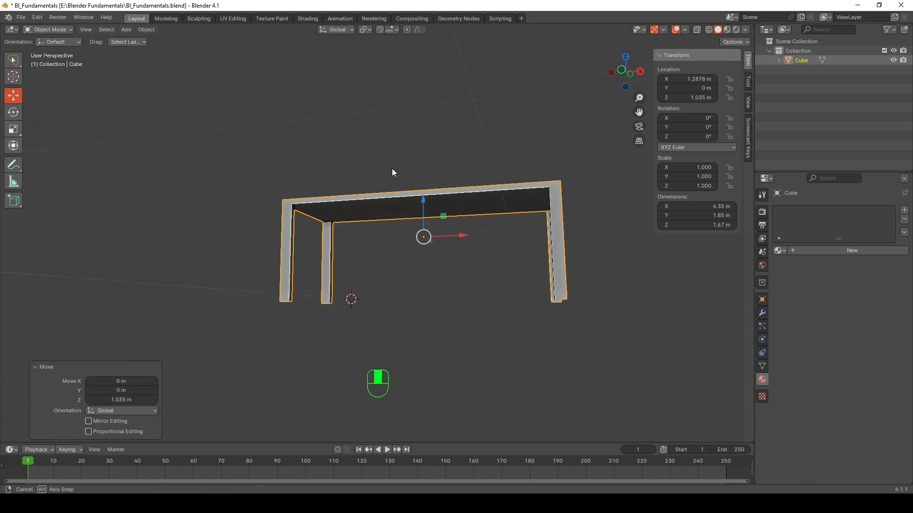
{"action": "middle_click_drag", "start_coordinate": [432, 243], "coordinate": [431, 252]}
{"action": "middle_click_drag", "start_coordinate": [420, 251], "coordinate": [415, 241]}
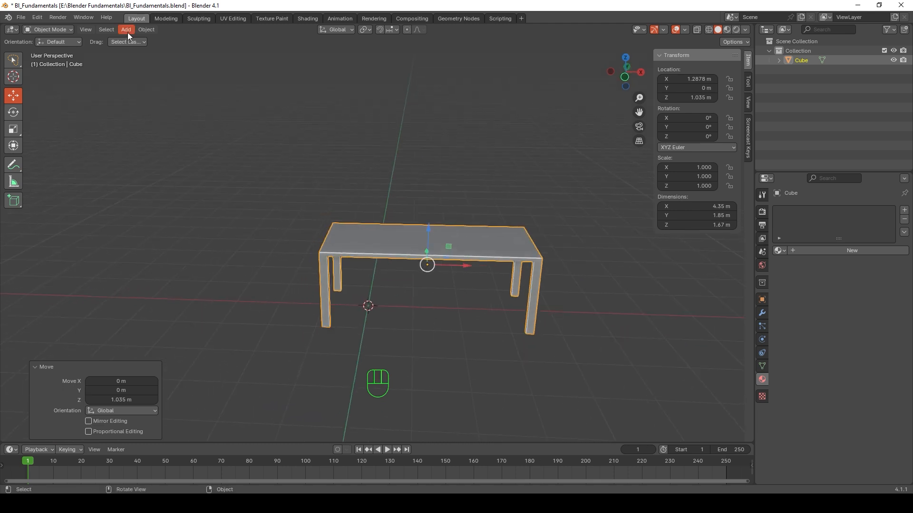
- Set the table's origin with the Origin to Geometry option
{"action": "left_click", "coordinate": [145, 30]}
{"action": "mouse_move", "coordinate": [161, 41]}
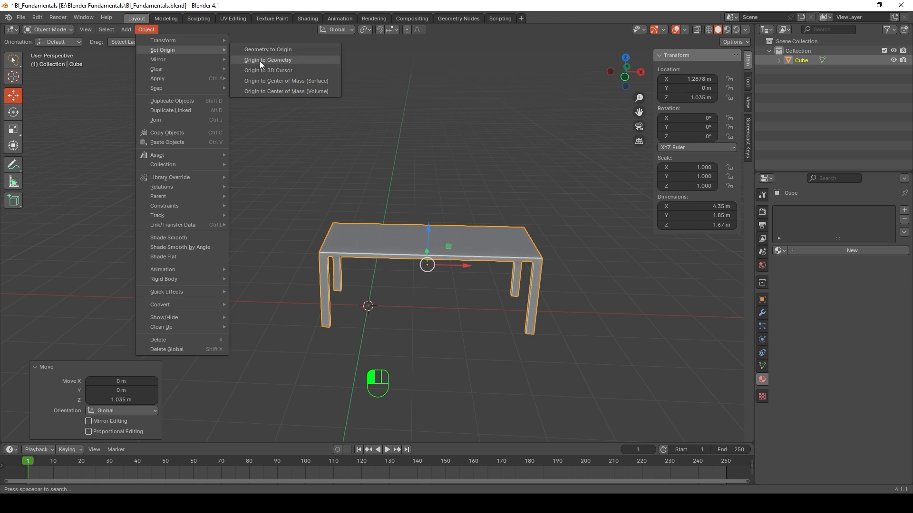
{"action": "left_click", "coordinate": [270, 60]}
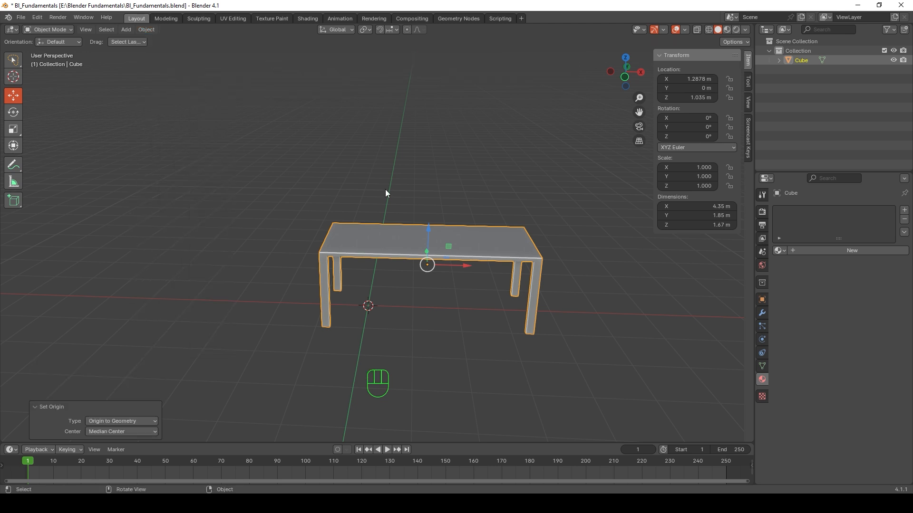
{"action": "middle_click_drag", "start_coordinate": [386, 193], "coordinate": [380, 205]}
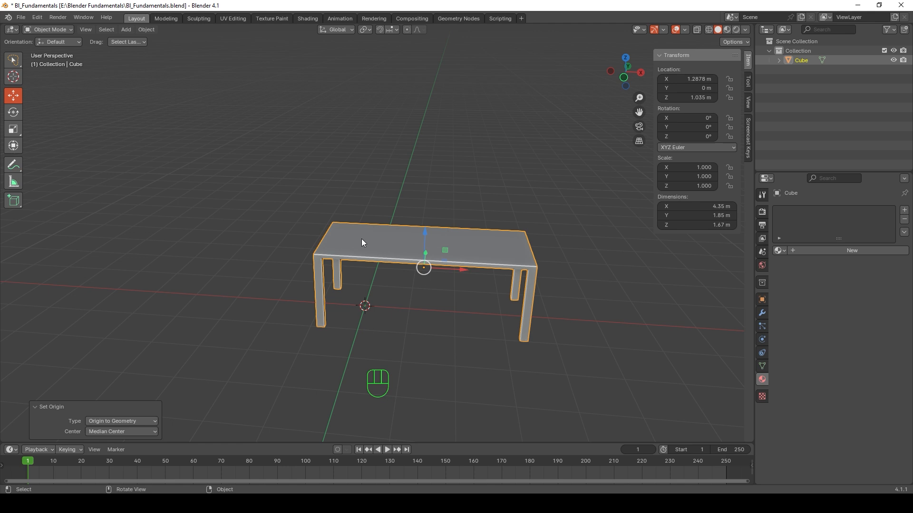
{"action": "middle_click_drag", "start_coordinate": [361, 242], "coordinate": [378, 221]}
{"action": "middle_click_drag", "start_coordinate": [435, 261], "coordinate": [468, 264]}
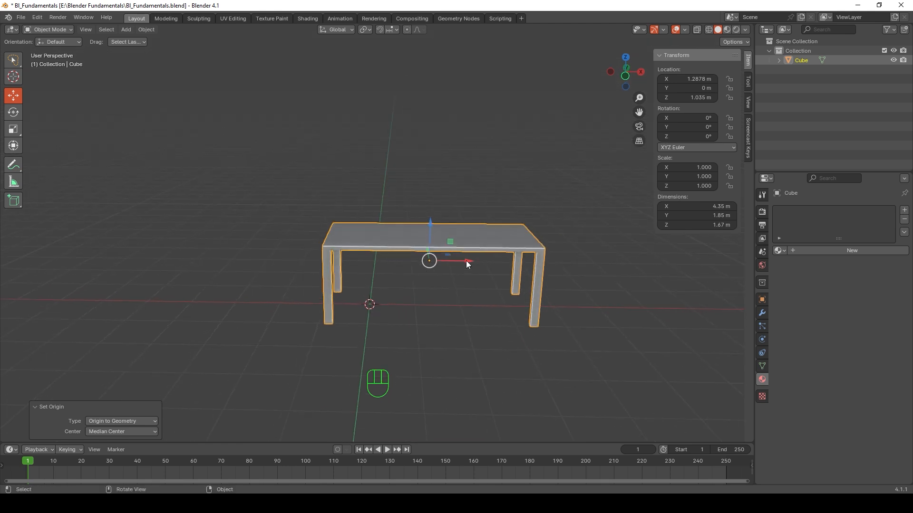
- Move the table about -1.8 m along the X axis
{"action": "left_click_drag", "start_coordinate": [466, 261], "coordinate": [380, 260]}
{"action": "middle_click_drag", "start_coordinate": [380, 246], "coordinate": [352, 206]}
{"action": "scroll", "coordinate": [360, 237], "scroll_direction": "up", "scroll_amount": 3}
{"action": "scroll", "coordinate": [352, 205], "scroll_direction": "down", "scroll_amount": 2}
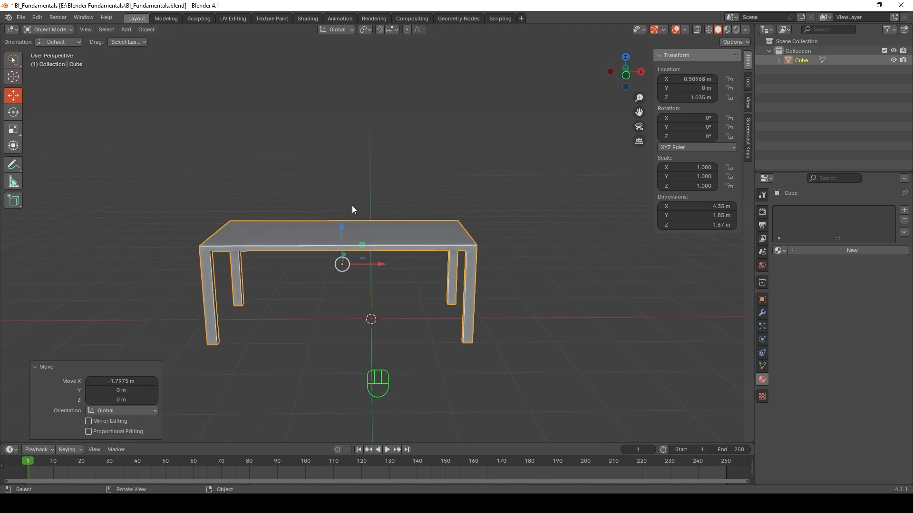
{"action": "middle_click_drag", "start_coordinate": [233, 167], "coordinate": [299, 198]}
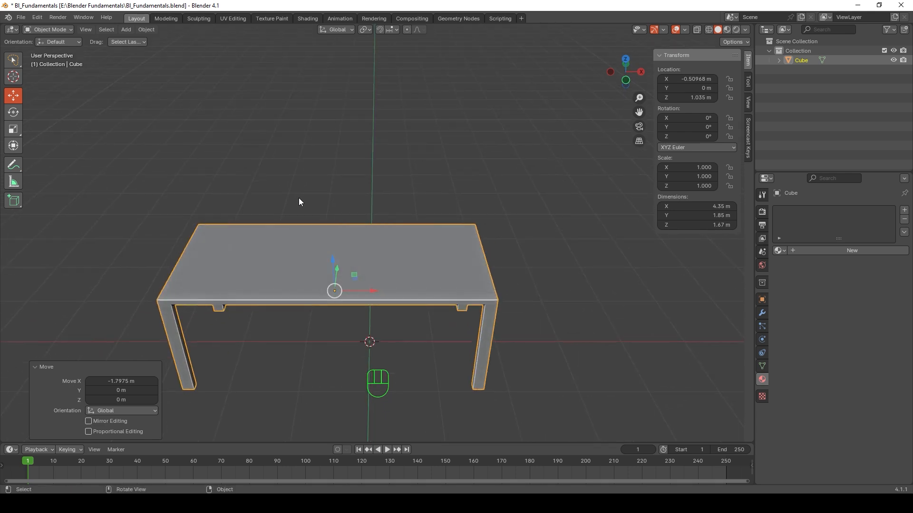
- Deselect the table, add a separate 2 m cube at the world origin, and raise it about 2.65 m along Z
{"action": "left_click", "coordinate": [298, 198]}
{"action": "key", "text": "shift+a"}
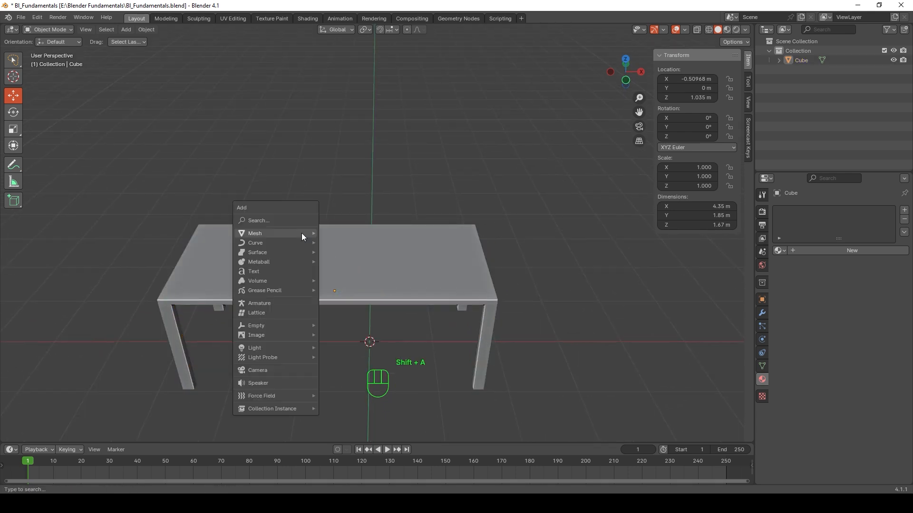
{"action": "mouse_move", "coordinate": [304, 233]}
{"action": "left_click", "coordinate": [351, 242]}
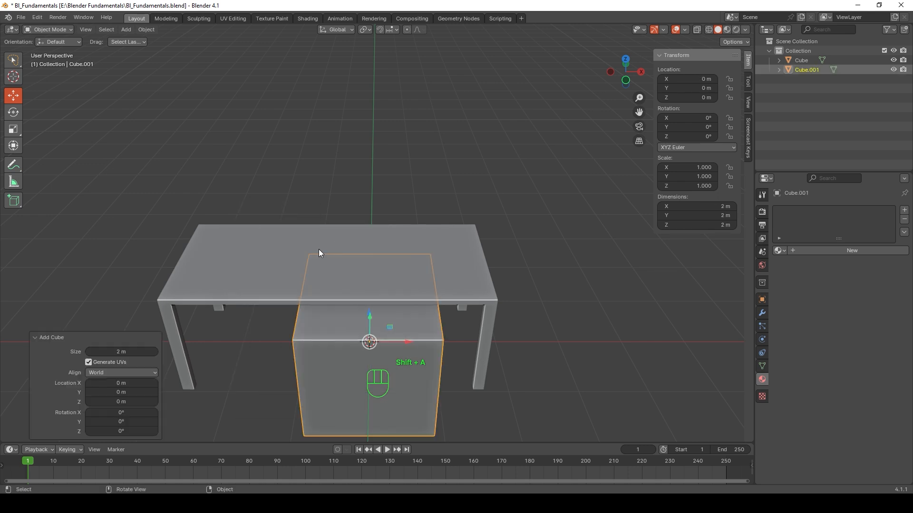
{"action": "middle_click_drag", "start_coordinate": [318, 249], "coordinate": [317, 225]}
{"action": "left_click_drag", "start_coordinate": [361, 302], "coordinate": [363, 117]}
{"action": "scroll", "coordinate": [398, 172], "scroll_direction": "down", "scroll_amount": 2}
{"action": "middle_click_drag", "start_coordinate": [398, 173], "coordinate": [337, 245]}
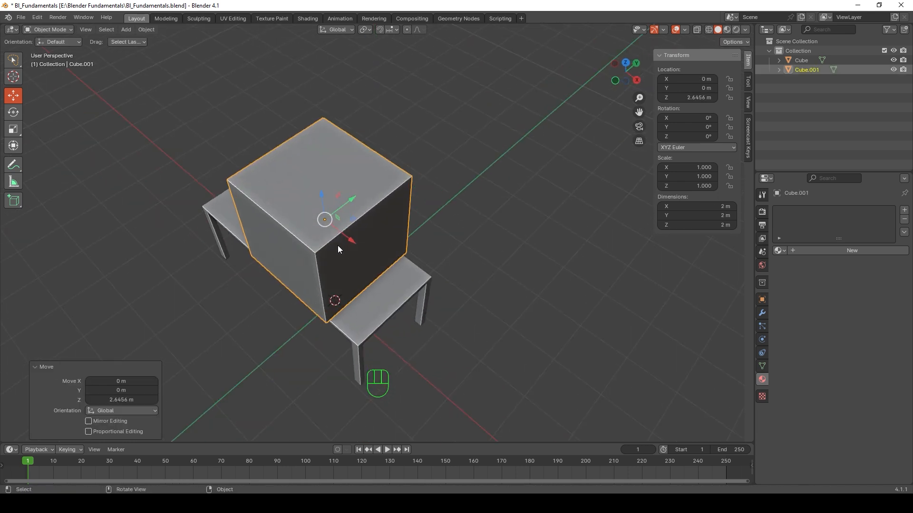
- Scale the new cube to about 0.474 m along Y and flatten it to about 0.103 m along Z
{"action": "left_click", "coordinate": [12, 130]}
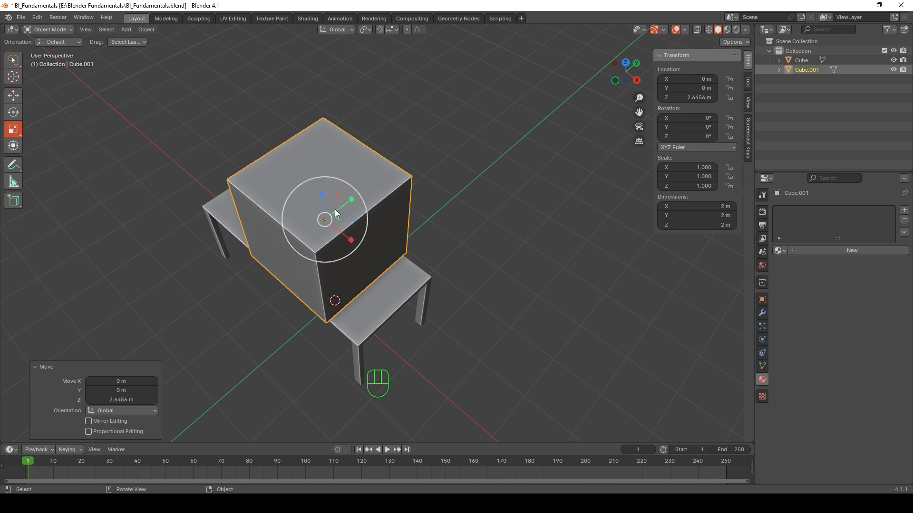
{"action": "left_click_drag", "start_coordinate": [351, 201], "coordinate": [324, 217]}
{"action": "middle_click_drag", "start_coordinate": [294, 218], "coordinate": [334, 194]}
{"action": "scroll", "coordinate": [334, 193], "scroll_direction": "up", "scroll_amount": 3}
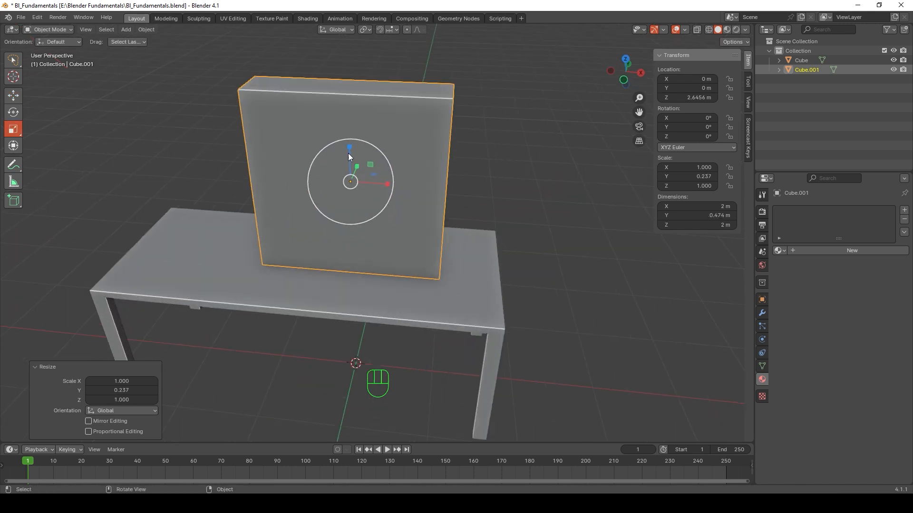
{"action": "left_click_drag", "start_coordinate": [350, 148], "coordinate": [350, 184]}
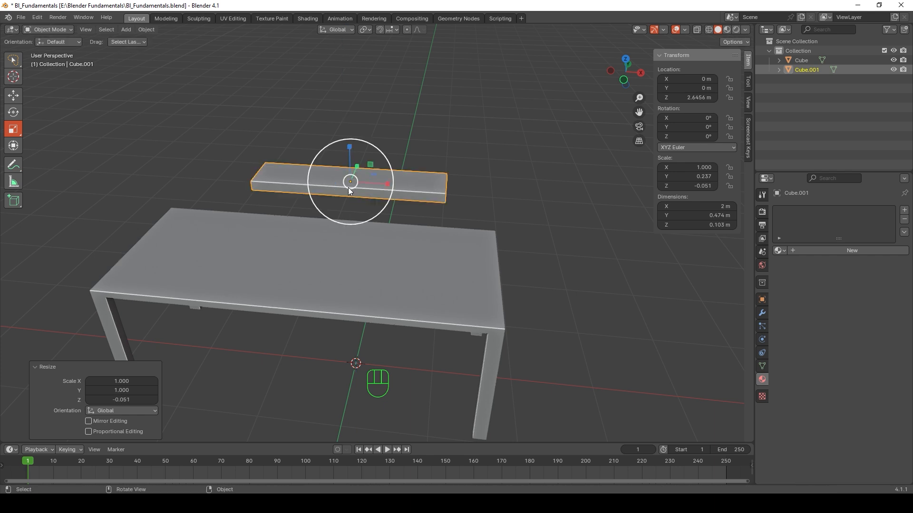
{"action": "middle_click_drag", "start_coordinate": [351, 184], "coordinate": [358, 219]}
- Shorten the slab to about 0.552 m along X and thin it to about 0.03 m along Z
{"action": "left_click_drag", "start_coordinate": [385, 242], "coordinate": [358, 239]}
{"action": "scroll", "coordinate": [360, 238], "scroll_direction": "up", "scroll_amount": 3}
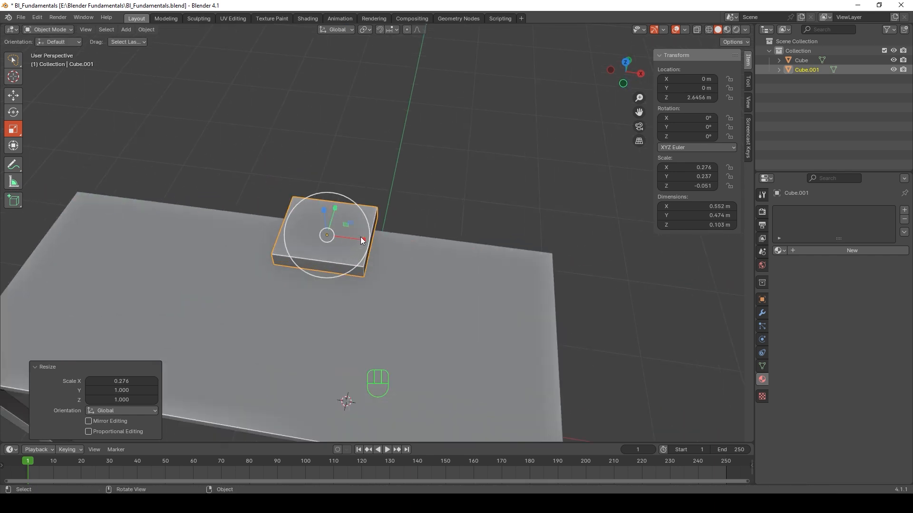
{"action": "middle_click_drag", "start_coordinate": [360, 236], "coordinate": [355, 215]}
{"action": "left_click_drag", "start_coordinate": [311, 114], "coordinate": [312, 140]}
{"action": "middle_click_drag", "start_coordinate": [312, 142], "coordinate": [321, 155]}
- Lower the slab onto the tabletop, to a Z location of about 1.63 m
{"action": "left_click", "coordinate": [9, 96]}
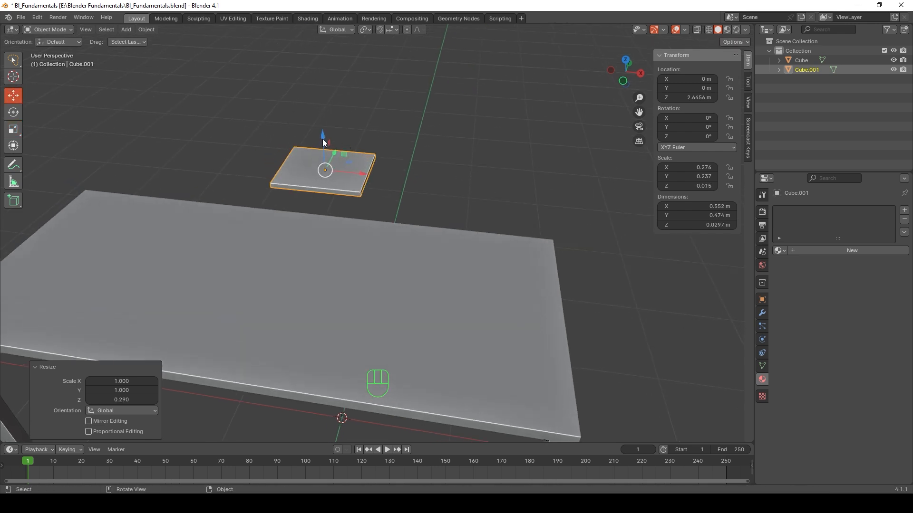
{"action": "left_click_drag", "start_coordinate": [323, 141], "coordinate": [324, 259]}
{"action": "middle_click_drag", "start_coordinate": [323, 258], "coordinate": [328, 214]}
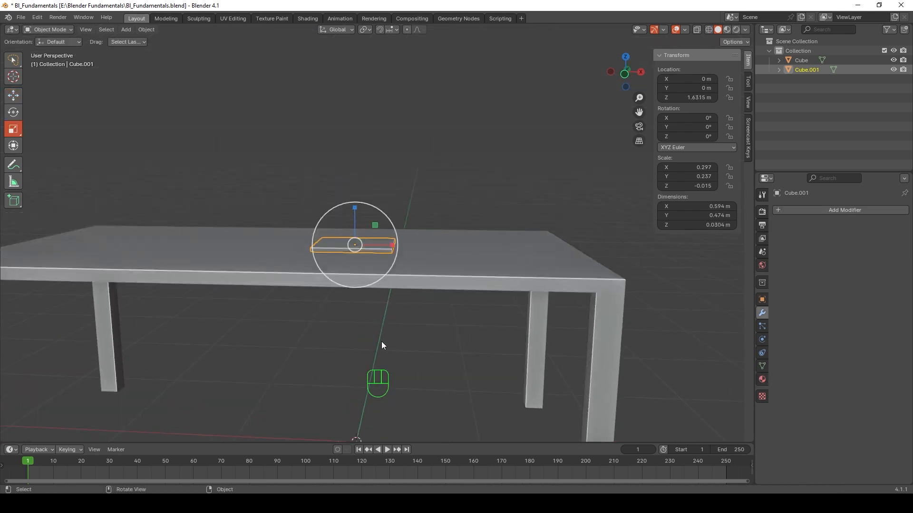
- Switch to Edit Mode on the small slab lying on the table
{"action": "middle_click_drag", "start_coordinate": [381, 342], "coordinate": [363, 344]}
{"action": "scroll", "coordinate": [358, 276], "scroll_direction": "up", "scroll_amount": 3}
{"action": "middle_click_drag", "start_coordinate": [359, 275], "coordinate": [314, 274]}
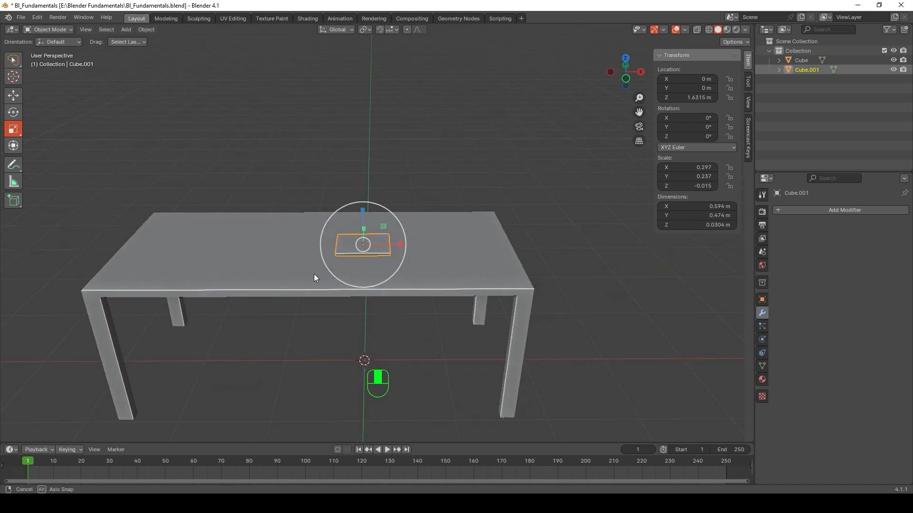
{"action": "middle_click_drag", "start_coordinate": [206, 278], "coordinate": [227, 272]}
{"action": "left_click", "coordinate": [59, 31]}
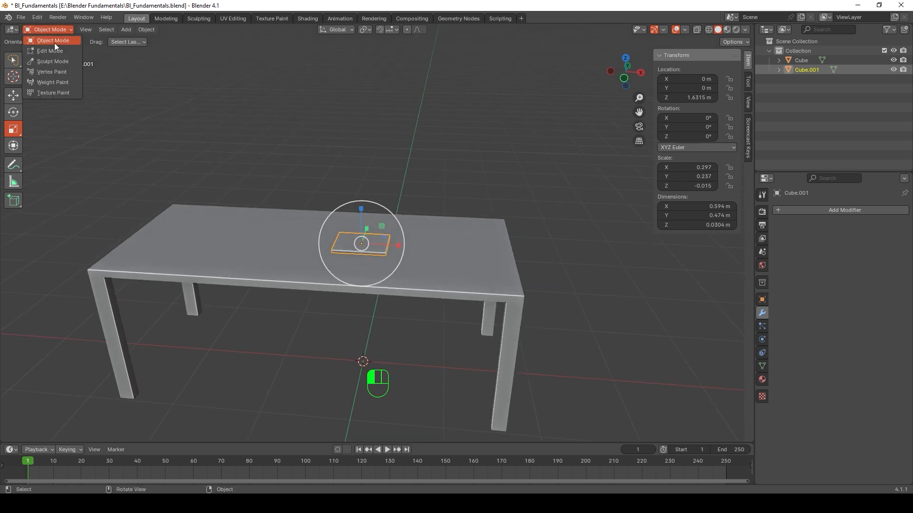
{"action": "left_click", "coordinate": [55, 42]}
- Add one loop cut running along the slab's X direction and slide it close to the +Y edge, factor about -0.884
{"action": "scroll", "coordinate": [241, 228], "scroll_direction": "up", "scroll_amount": 3}
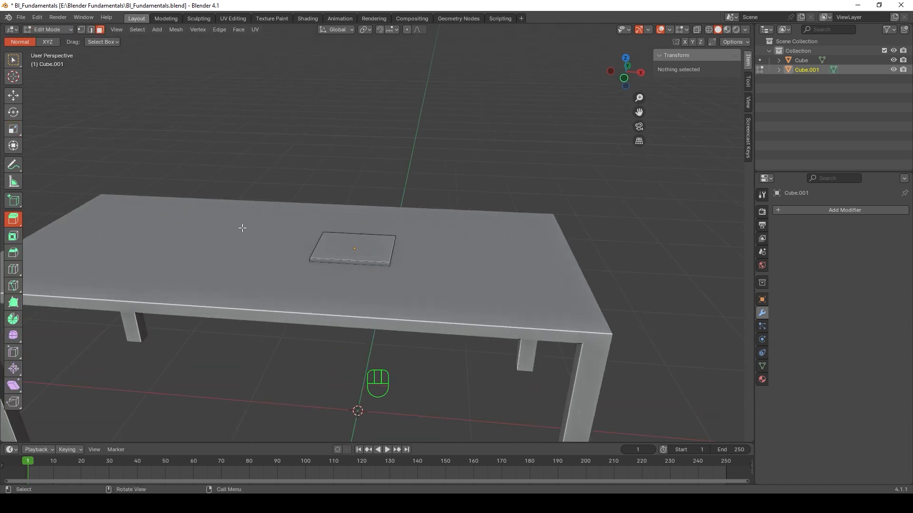
{"action": "middle_click_drag", "start_coordinate": [310, 260], "coordinate": [234, 279]}
{"action": "scroll", "coordinate": [329, 236], "scroll_direction": "up", "scroll_amount": 3}
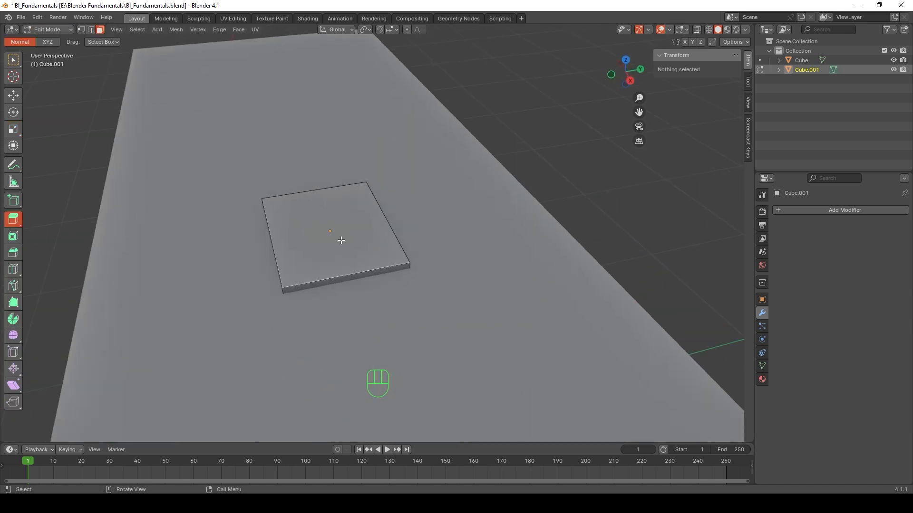
{"action": "mouse_move", "coordinate": [341, 240]}
{"action": "middle_mouse_down"}
{"action": "mouse_move", "coordinate": [318, 244]}
{"action": "mouse_move", "coordinate": [359, 238]}
{"action": "middle_mouse_up"}
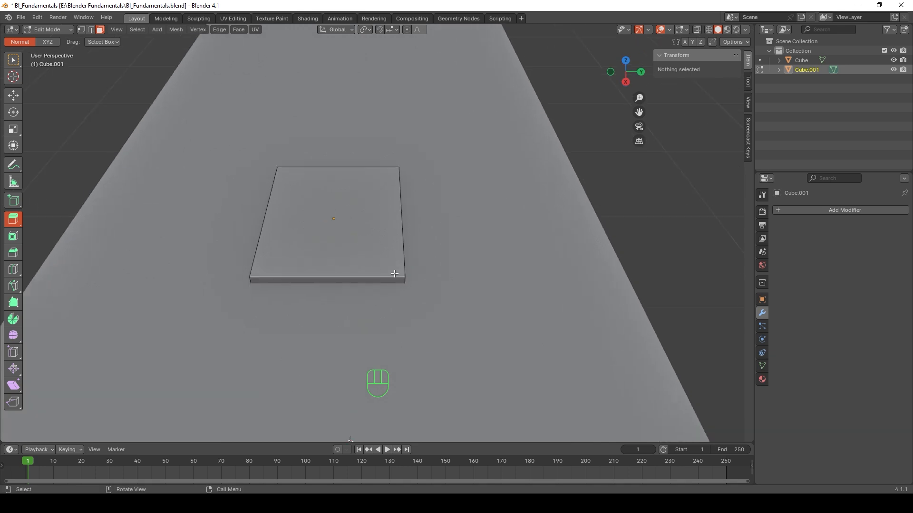
{"action": "key", "text": "ctrl+r"}
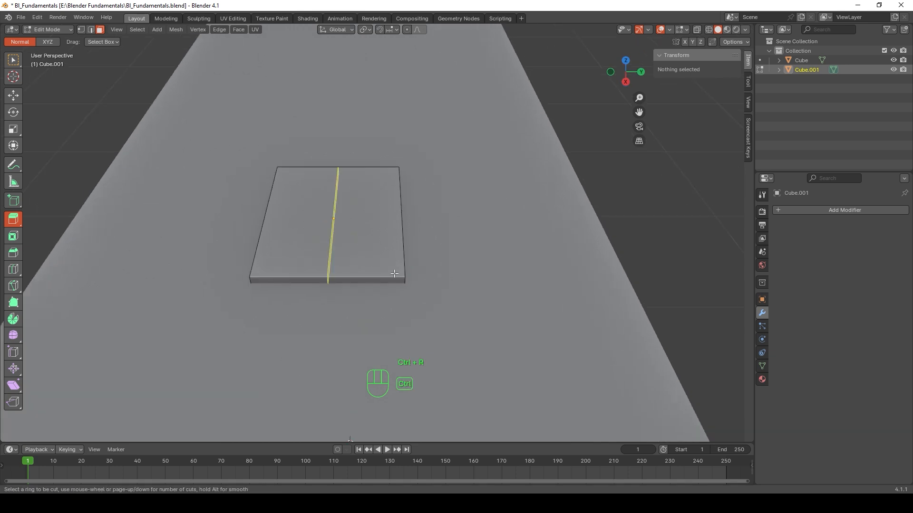
{"action": "left_click", "coordinate": [343, 267]}
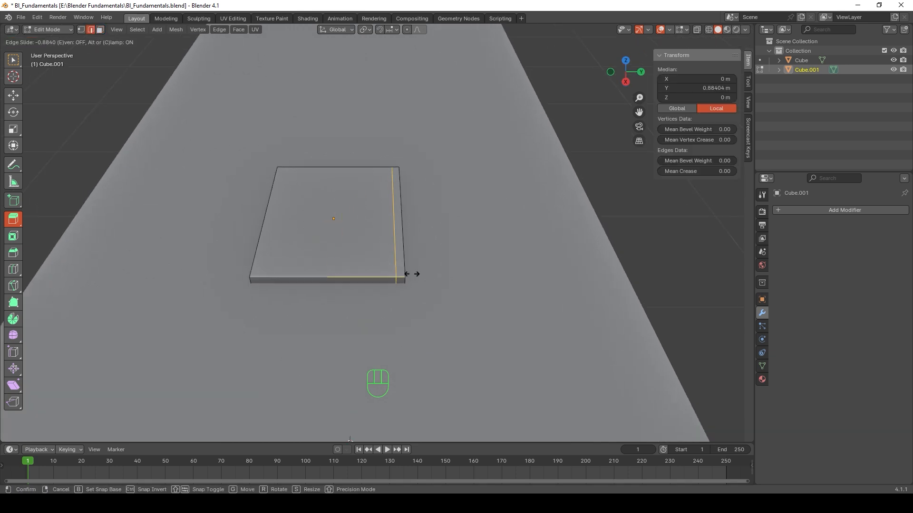
{"action": "left_click", "coordinate": [406, 274]}
{"action": "scroll", "coordinate": [405, 268], "scroll_direction": "up", "scroll_amount": 4}
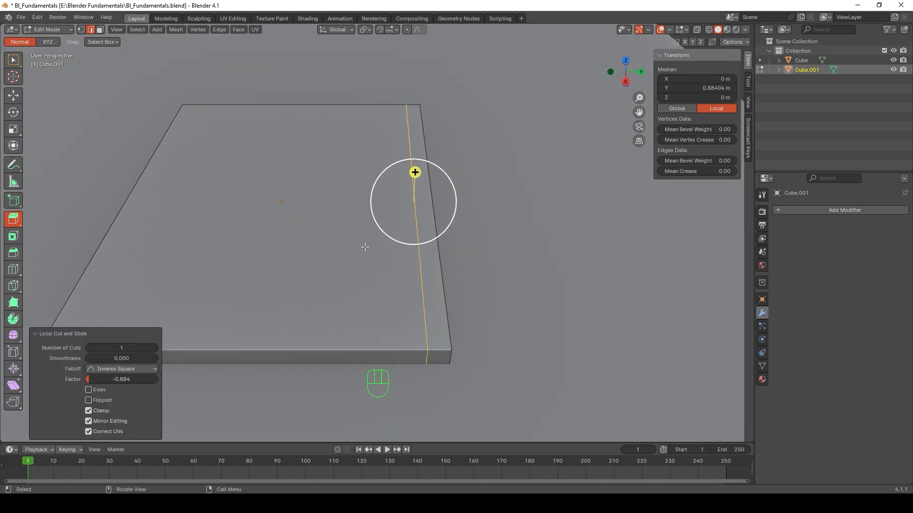
- Switch to face selection and select the narrow strip on top of the slab along its +Y edge
{"action": "left_click", "coordinate": [100, 30]}
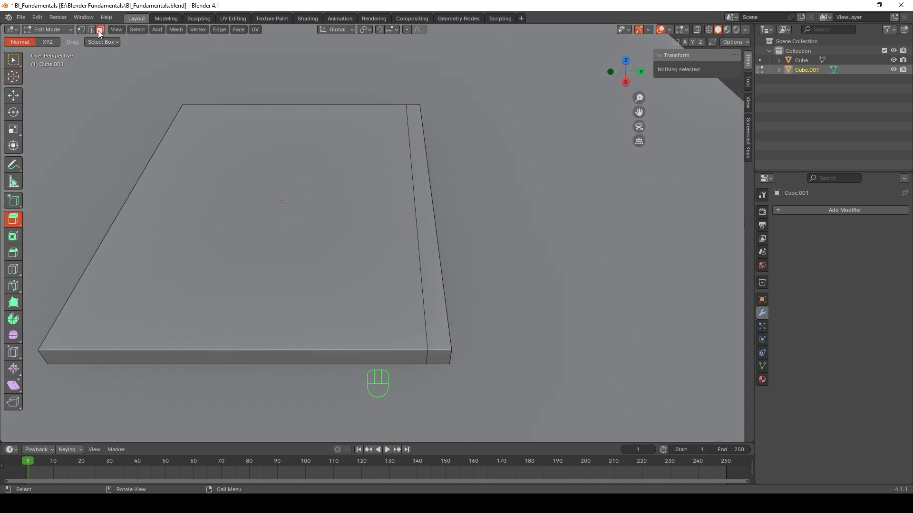
{"action": "left_click", "coordinate": [423, 194]}
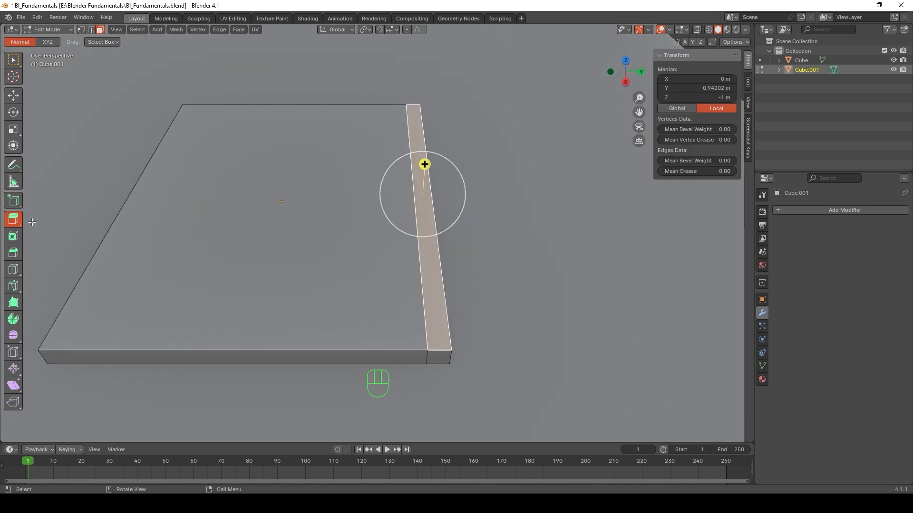
{"action": "scroll", "coordinate": [162, 231], "scroll_direction": "down", "scroll_amount": 3}
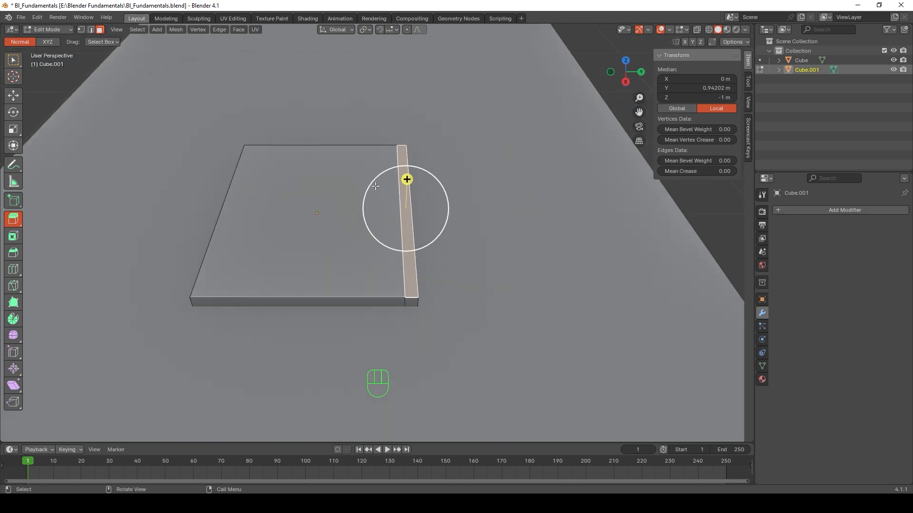
- Extrude the selected strip face upward about 0.349 m to form an upright panel
{"action": "left_click_drag", "start_coordinate": [406, 177], "coordinate": [431, 47]}
{"action": "middle_click_drag", "start_coordinate": [282, 129], "coordinate": [387, 122]}
{"action": "scroll", "coordinate": [388, 122], "scroll_direction": "down", "scroll_amount": 2}
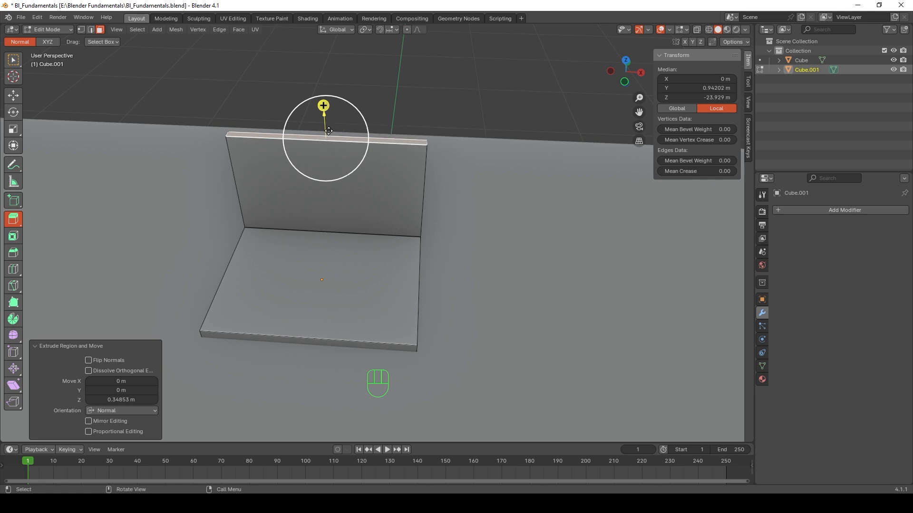
{"action": "middle_click_drag", "start_coordinate": [344, 205], "coordinate": [356, 178]}
{"action": "left_click", "coordinate": [13, 95]}
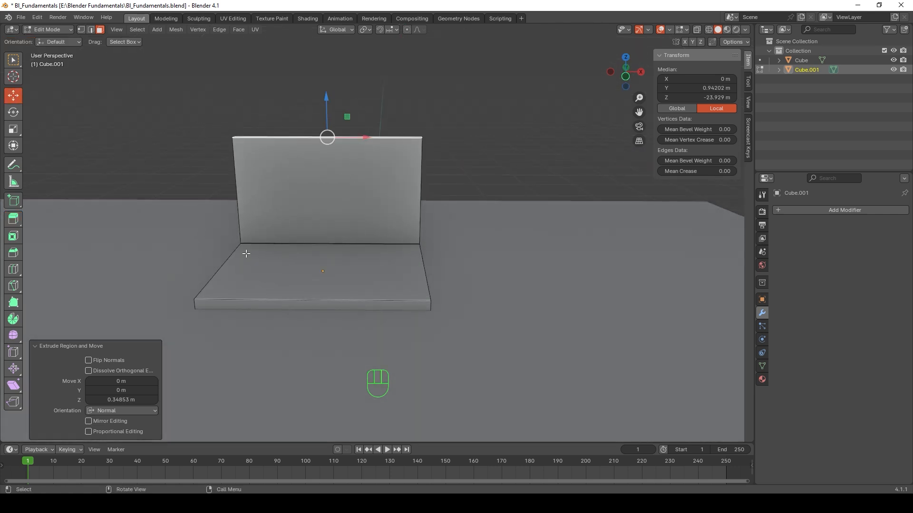
{"action": "middle_click_drag", "start_coordinate": [227, 257], "coordinate": [329, 220]}
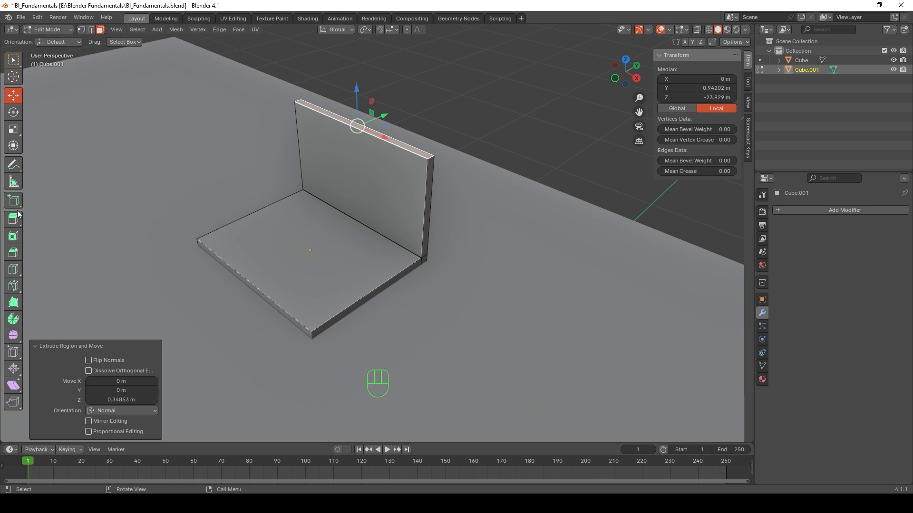
- Try extruding the panel's top face about 0.084 m further, then undo both extrusions
{"action": "left_click_drag", "start_coordinate": [356, 93], "coordinate": [318, 93]}
{"action": "middle_click_drag", "start_coordinate": [318, 93], "coordinate": [347, 128]}
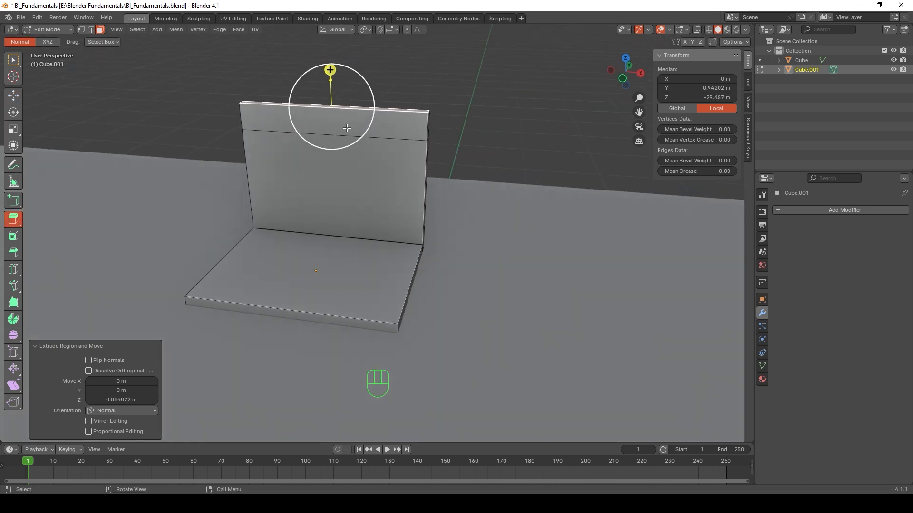
{"action": "key", "text": "ctrl+z"}
{"action": "key", "text": "ctrl+z"}
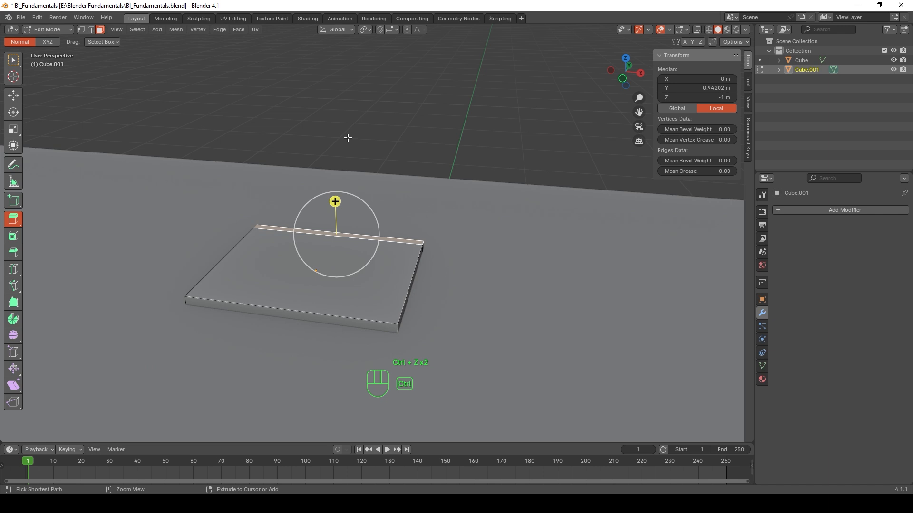
- Extrude the strip face upward about 0.428 m as the laptop screen and return to Object Mode
{"action": "left_click_drag", "start_coordinate": [334, 201], "coordinate": [347, 71]}
{"action": "middle_click_drag", "start_coordinate": [206, 148], "coordinate": [129, 193]}
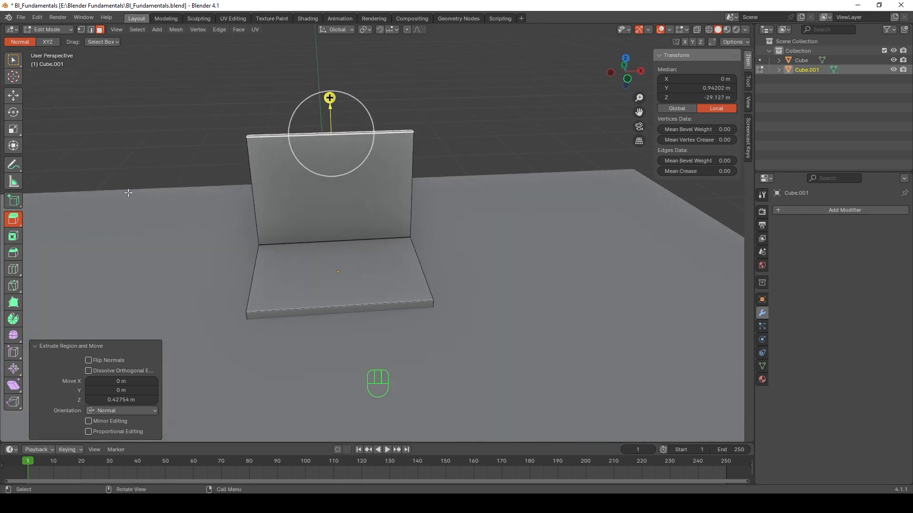
{"action": "left_click", "coordinate": [57, 30]}
{"action": "left_click", "coordinate": [41, 42]}
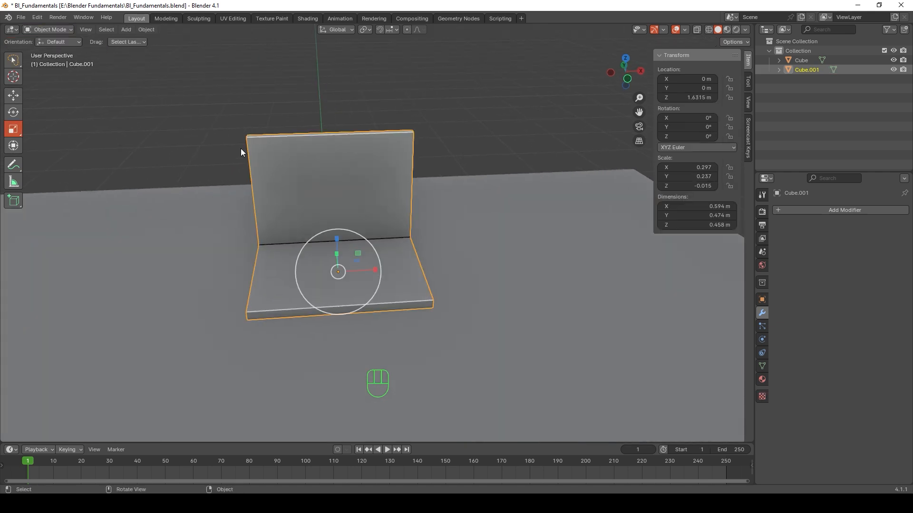
- Move the laptop along the tabletop to an X location of about -1.64 m
{"action": "scroll", "coordinate": [412, 253], "scroll_direction": "down", "scroll_amount": 7}
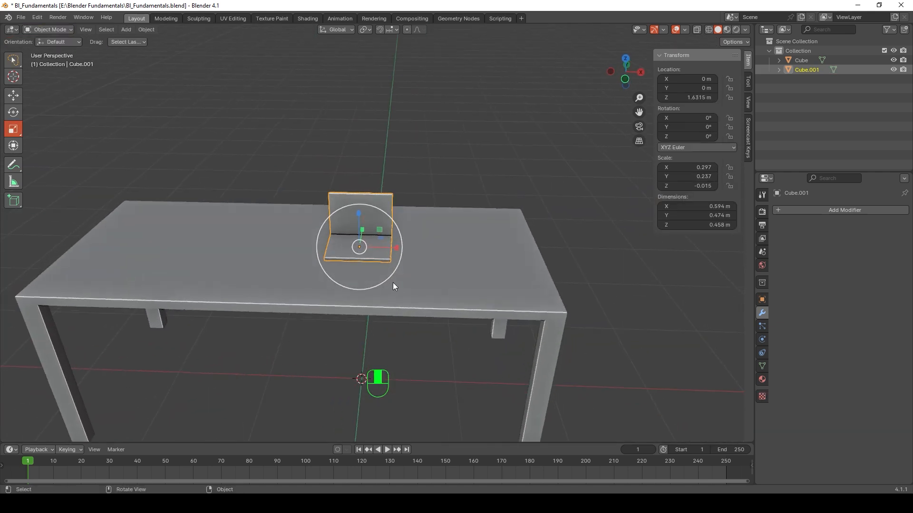
{"action": "left_click", "coordinate": [13, 95]}
{"action": "left_click_drag", "start_coordinate": [402, 245], "coordinate": [224, 233]}
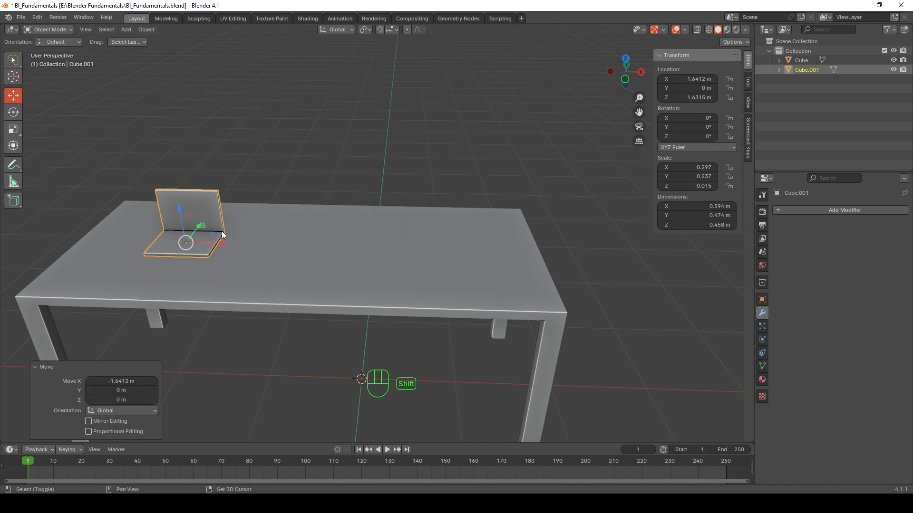
- Duplicate the laptop twice along X, offsetting the first copy about 0.93 m and the second about 0.98 m from the first
{"action": "key", "text": "shift+d"}
{"action": "key", "text": "x"}
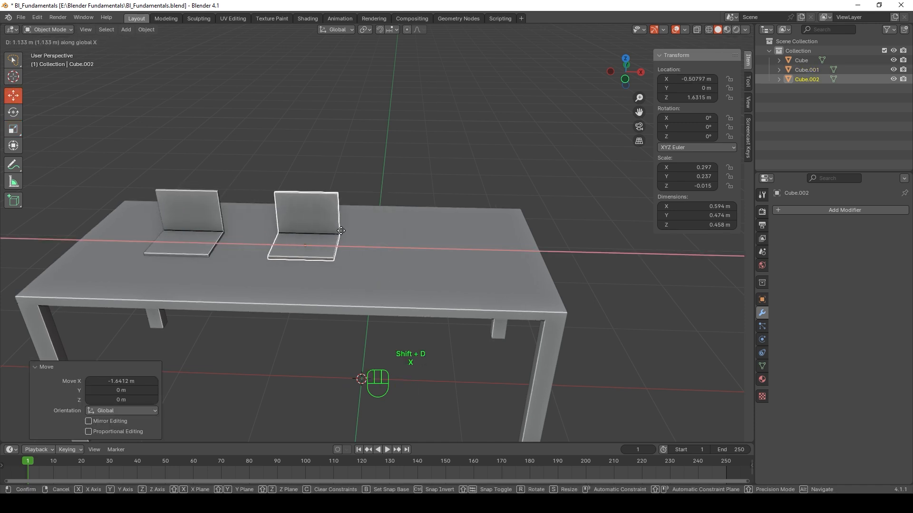
{"action": "left_click", "coordinate": [321, 236]}
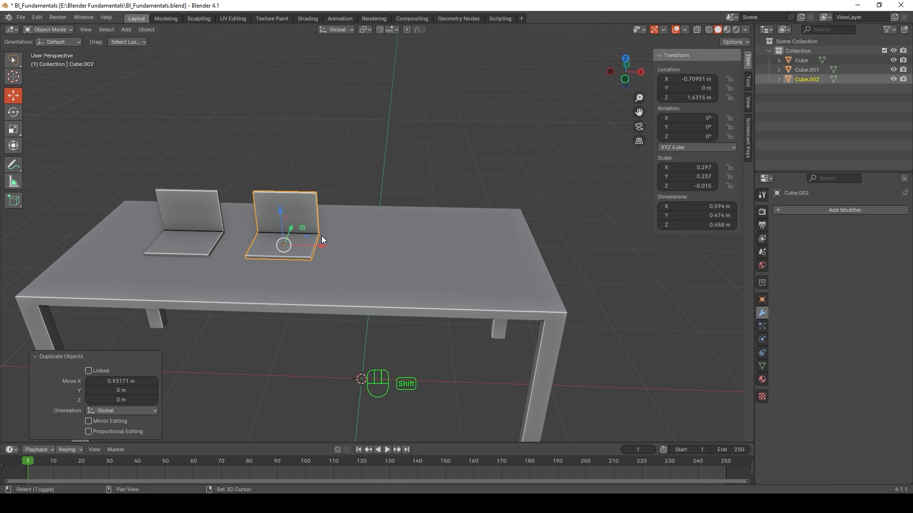
{"action": "key", "text": "shift+d"}
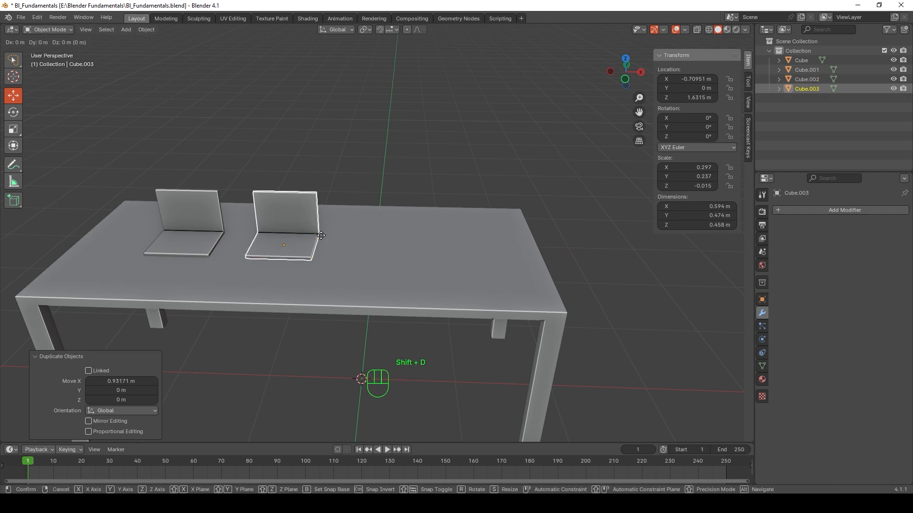
{"action": "key", "text": "x"}
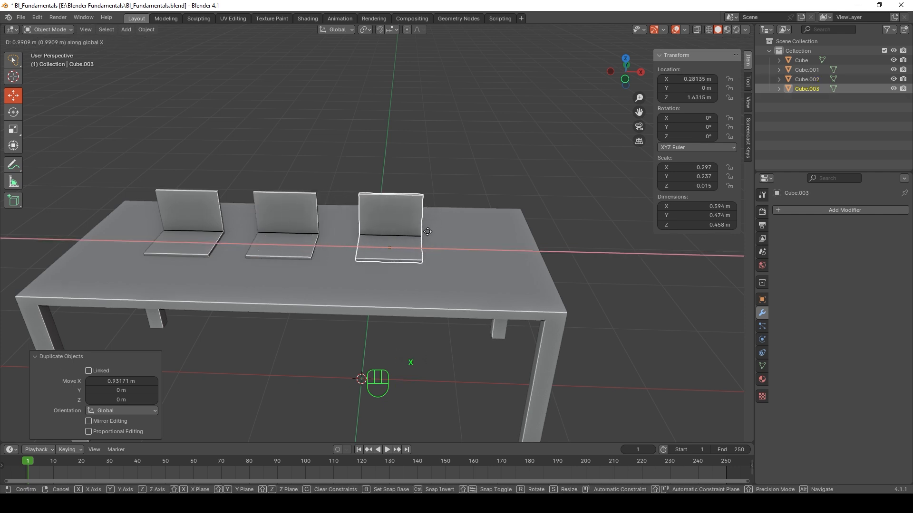
{"action": "left_click", "coordinate": [427, 233]}
{"action": "middle_click_drag", "start_coordinate": [427, 233], "coordinate": [337, 316]}
{"action": "middle_click_drag", "start_coordinate": [243, 272], "coordinate": [388, 285]}
{"action": "scroll", "coordinate": [356, 265], "scroll_direction": "up", "scroll_amount": 8}
{"action": "scroll", "coordinate": [388, 284], "scroll_direction": "down", "scroll_amount": 5}
{"action": "middle_click_drag", "start_coordinate": [480, 271], "coordinate": [494, 268]}
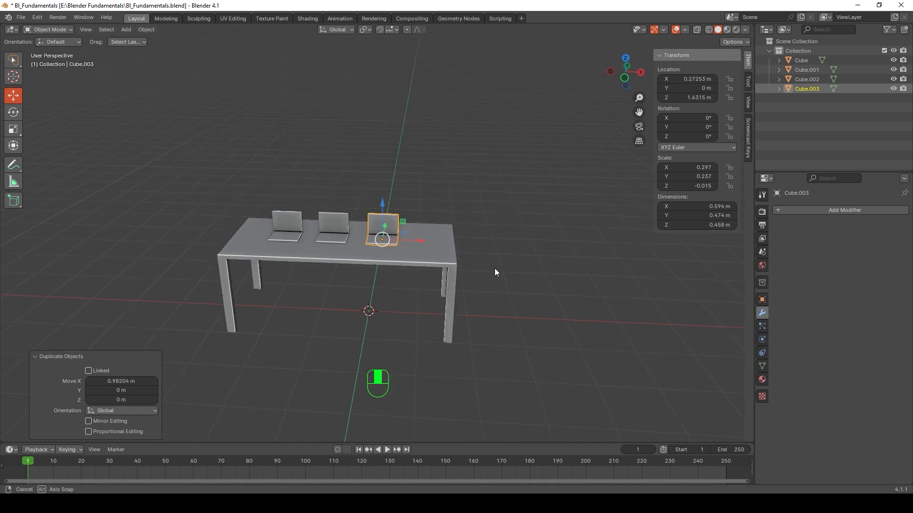
- Add a new cube mesh and move it along X beside the table, to about 3.98 m
{"action": "left_click", "coordinate": [494, 269]}
{"action": "key", "text": "shift"}
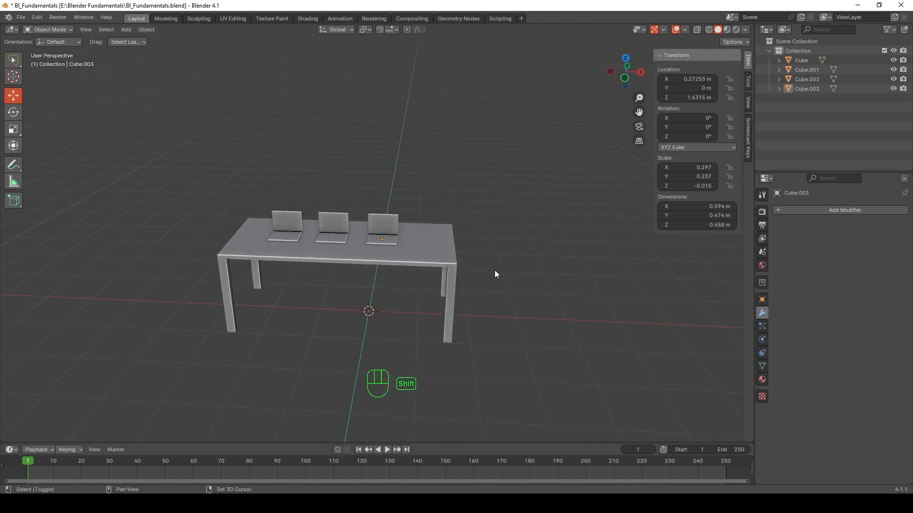
{"action": "key", "text": "shift+a"}
{"action": "mouse_move", "coordinate": [494, 270]}
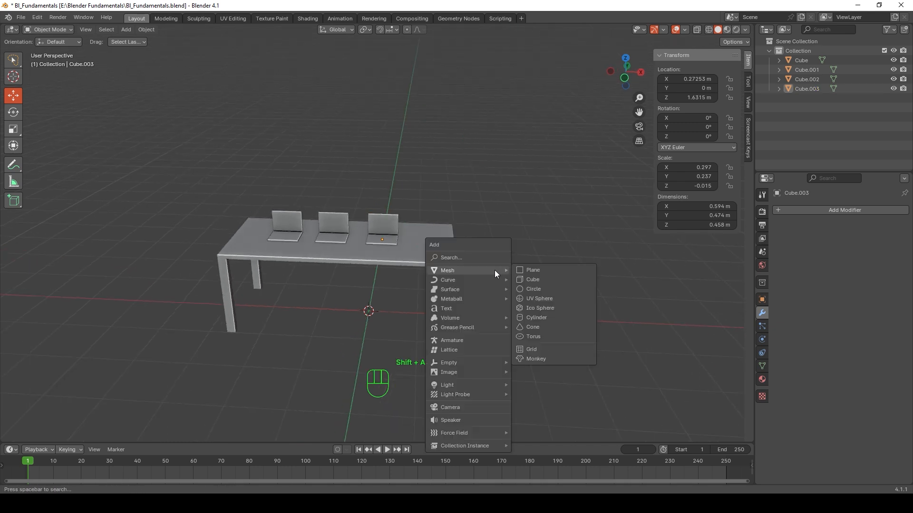
{"action": "left_click", "coordinate": [522, 279]}
{"action": "left_click_drag", "start_coordinate": [408, 290], "coordinate": [474, 294]}
{"action": "middle_click_drag", "start_coordinate": [475, 294], "coordinate": [447, 297]}
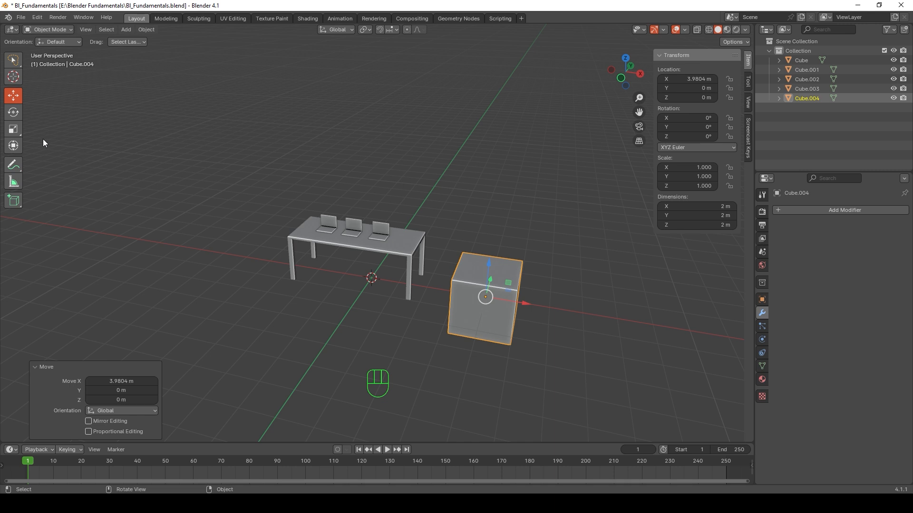
- Scale the new cube up uniformly to about 23.1 m per side so it encloses the table
{"action": "left_click", "coordinate": [13, 129]}
{"action": "left_click_drag", "start_coordinate": [508, 336], "coordinate": [732, 463]}
{"action": "scroll", "coordinate": [399, 241], "scroll_direction": "down", "scroll_amount": 8}
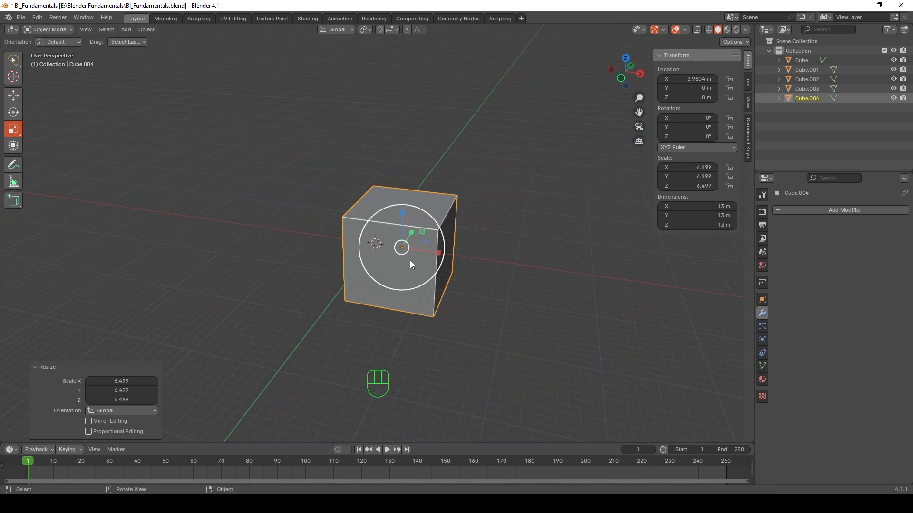
{"action": "left_click_drag", "start_coordinate": [427, 284], "coordinate": [457, 309]}
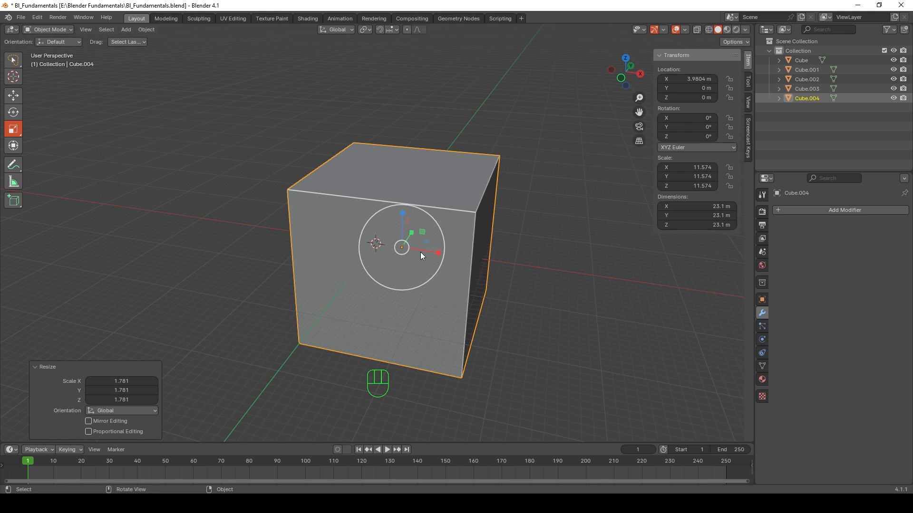
- Enter Edit Mode on the large cube and delete its front face on the -Y side
{"action": "left_click", "coordinate": [45, 29]}
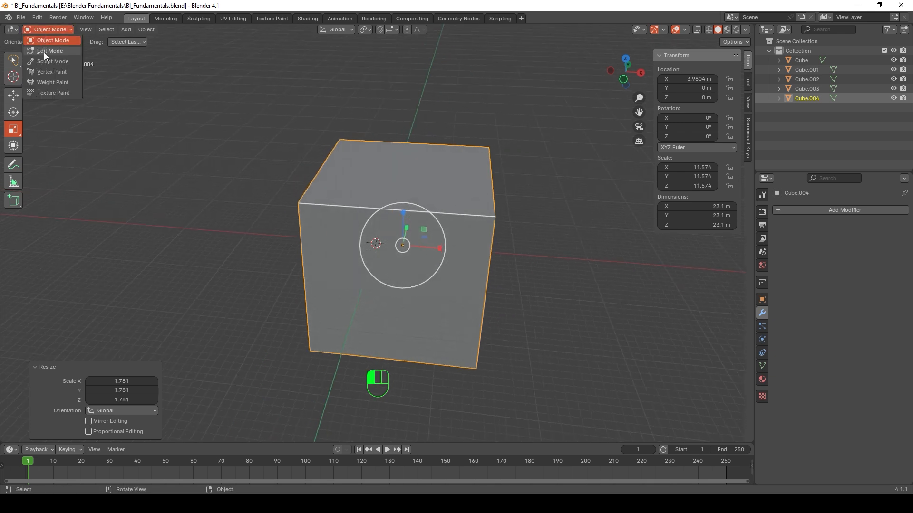
{"action": "left_click", "coordinate": [44, 52]}
{"action": "left_click", "coordinate": [351, 183]}
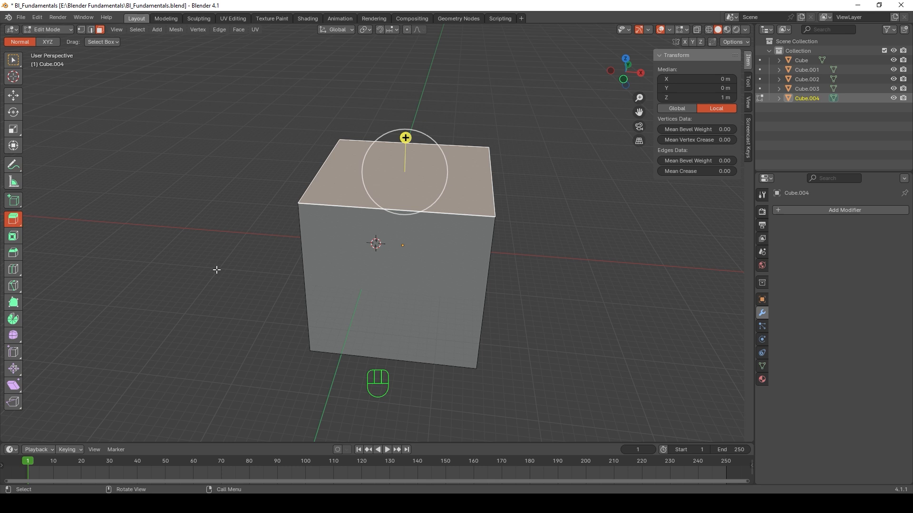
{"action": "key", "text": "w"}
{"action": "left_click", "coordinate": [416, 288]}
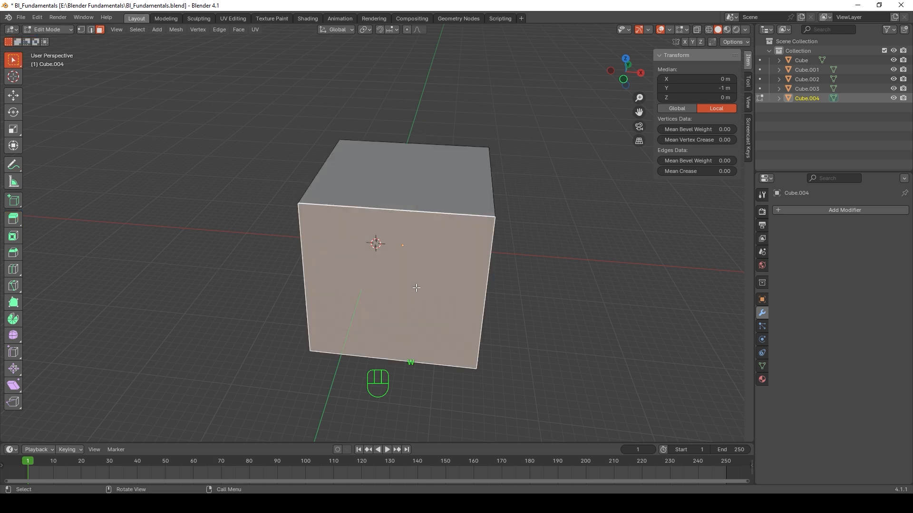
{"action": "key", "text": "x"}
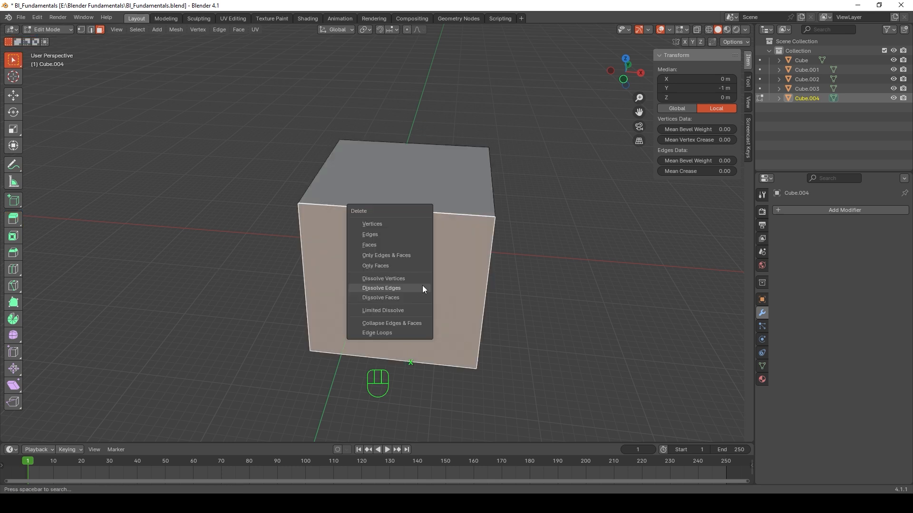
{"action": "left_click", "coordinate": [367, 247]}
- Delete the large cube's top face and its +X side face
{"action": "left_click", "coordinate": [404, 198]}
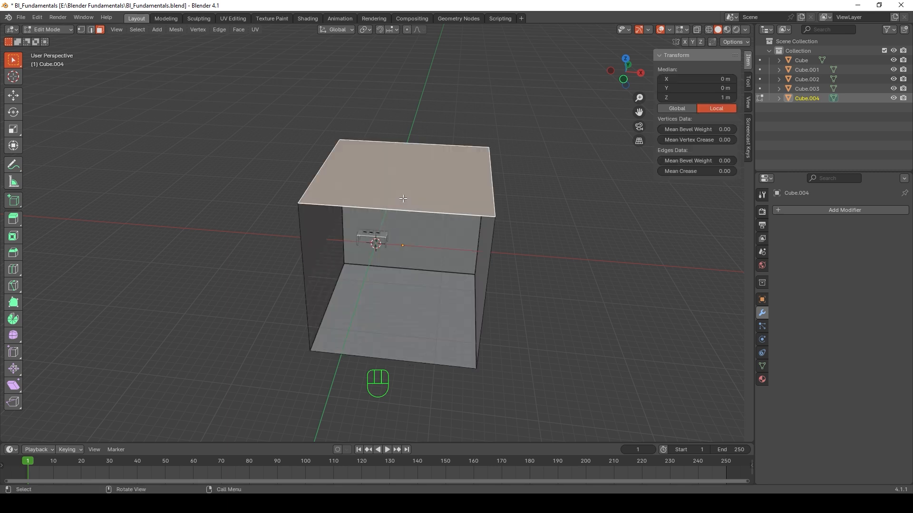
{"action": "key", "text": "x"}
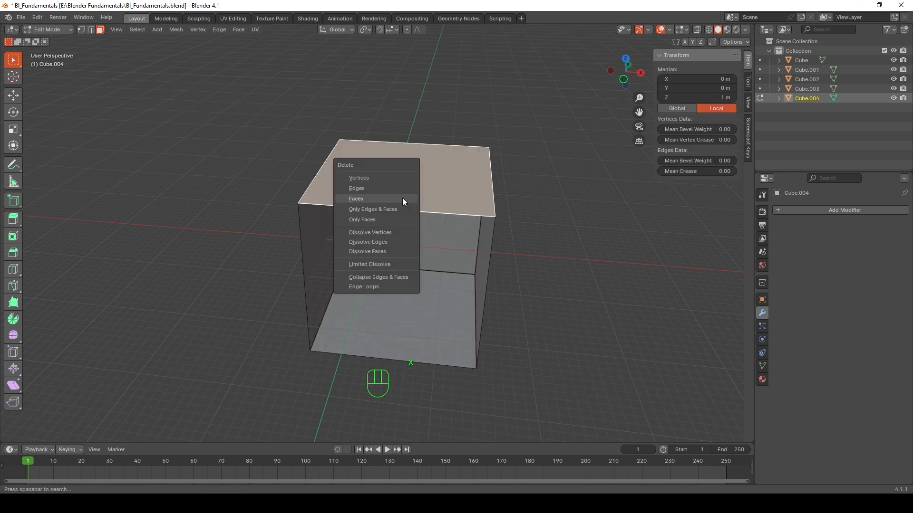
{"action": "left_click", "coordinate": [361, 198]}
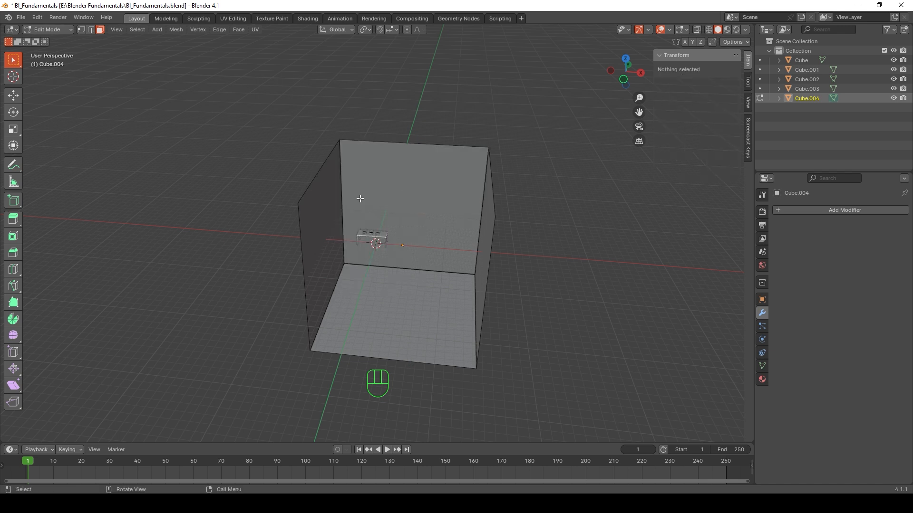
{"action": "mouse_move", "coordinate": [461, 216]}
{"action": "middle_mouse_down"}
{"action": "mouse_move", "coordinate": [434, 210]}
{"action": "mouse_move", "coordinate": [418, 219]}
{"action": "mouse_move", "coordinate": [483, 206]}
{"action": "mouse_move", "coordinate": [459, 224]}
{"action": "mouse_move", "coordinate": [467, 226]}
{"action": "middle_mouse_up"}
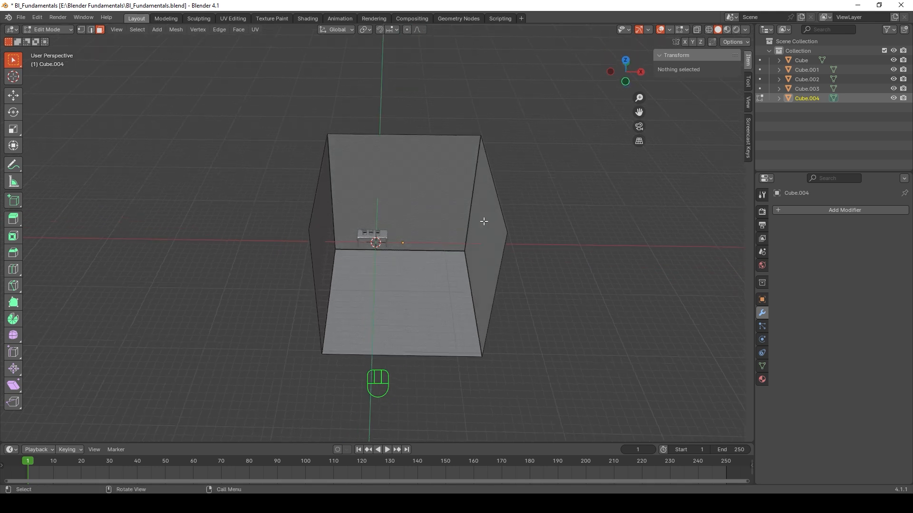
{"action": "left_click", "coordinate": [484, 221]}
{"action": "key", "text": "x"}
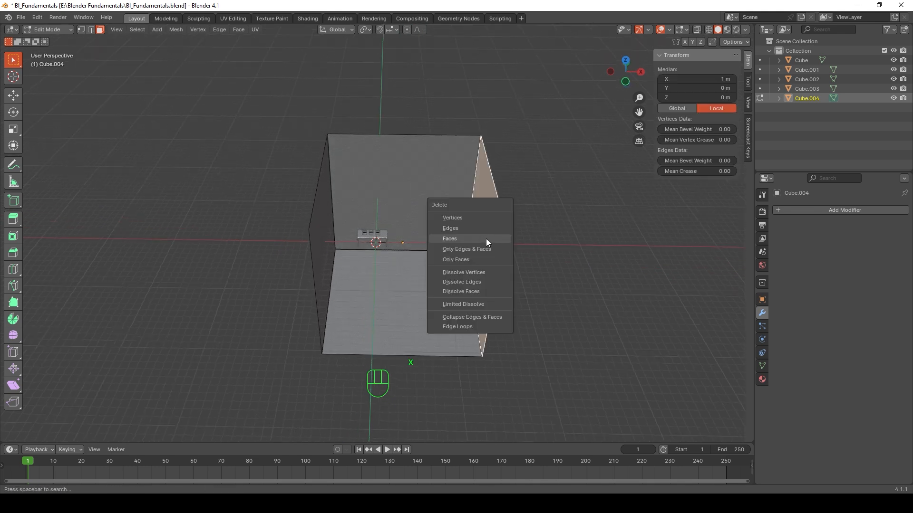
{"action": "left_click", "coordinate": [486, 239]}
- Return the room of floor and two walls to Object Mode
{"action": "scroll", "coordinate": [401, 241], "scroll_direction": "up", "scroll_amount": 3}
{"action": "middle_click_drag", "start_coordinate": [402, 241], "coordinate": [358, 251]}
{"action": "scroll", "coordinate": [359, 251], "scroll_direction": "down", "scroll_amount": 3}
{"action": "left_click", "coordinate": [328, 209]}
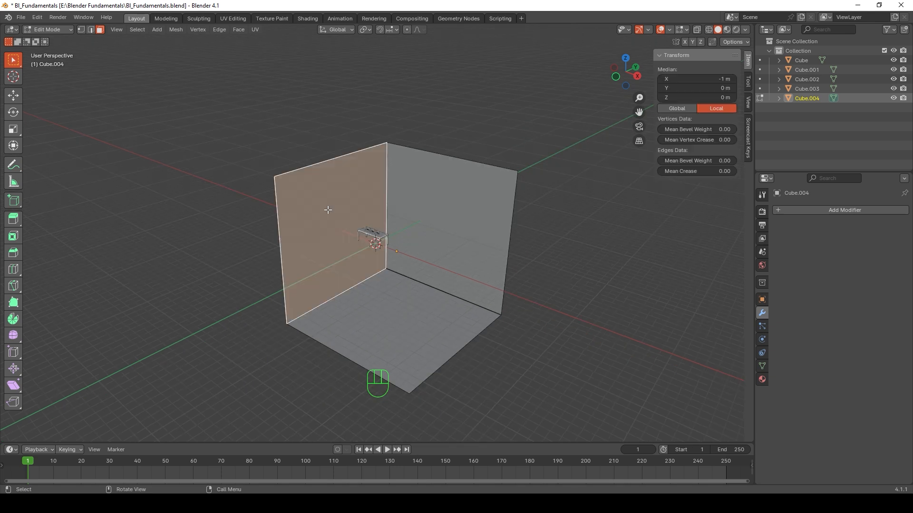
{"action": "left_click", "coordinate": [50, 32]}
{"action": "left_click", "coordinate": [51, 38]}
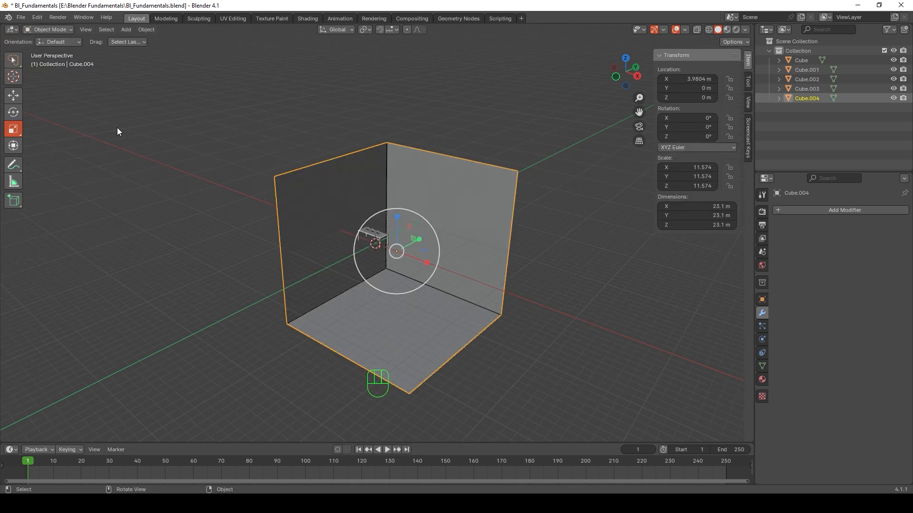
- Scale the room down uniformly to about 10.9 m per side
{"action": "left_click", "coordinate": [228, 171]}
{"action": "left_click", "coordinate": [306, 212]}
{"action": "left_click_drag", "start_coordinate": [398, 291], "coordinate": [392, 275]}
{"action": "scroll", "coordinate": [393, 273], "scroll_direction": "up", "scroll_amount": 4}
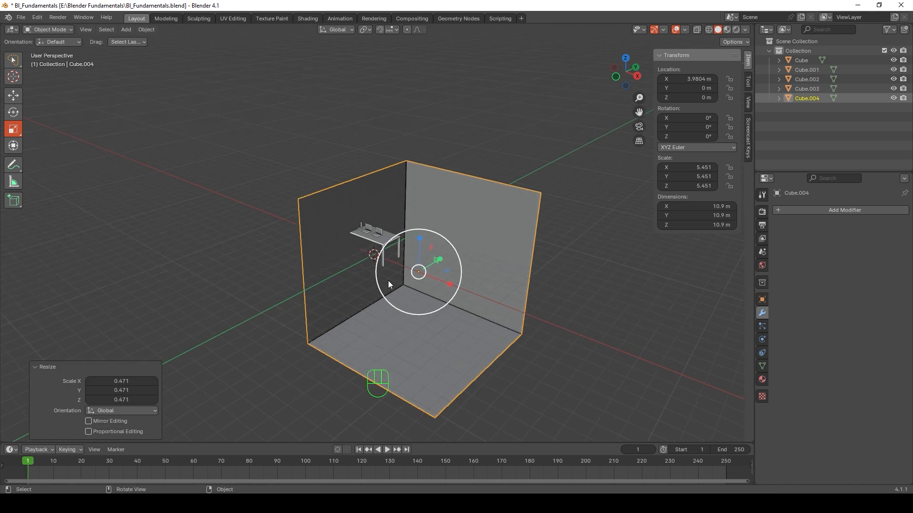
- Move the room up about 5.2 m along Z so its floor sits under the table legs
{"action": "middle_click_drag", "start_coordinate": [387, 281], "coordinate": [360, 256]}
{"action": "left_click", "coordinate": [13, 96]}
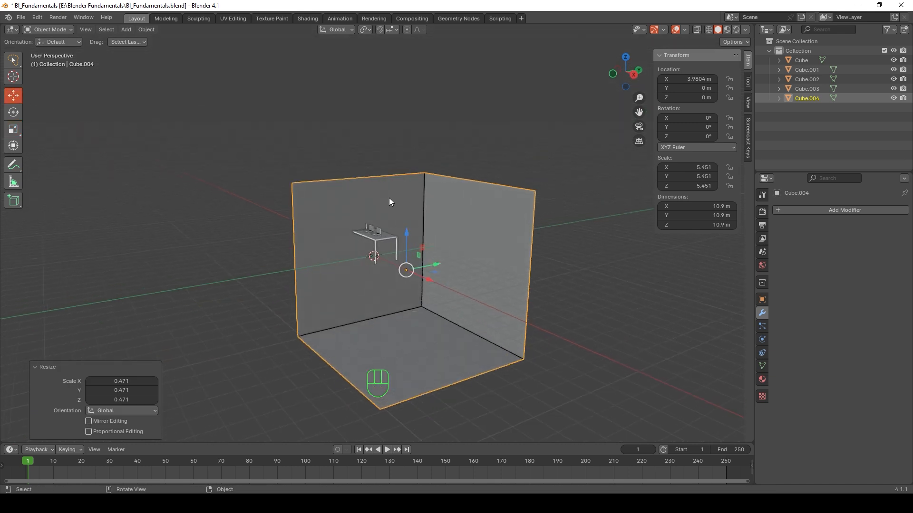
{"action": "left_click_drag", "start_coordinate": [408, 234], "coordinate": [406, 154]}
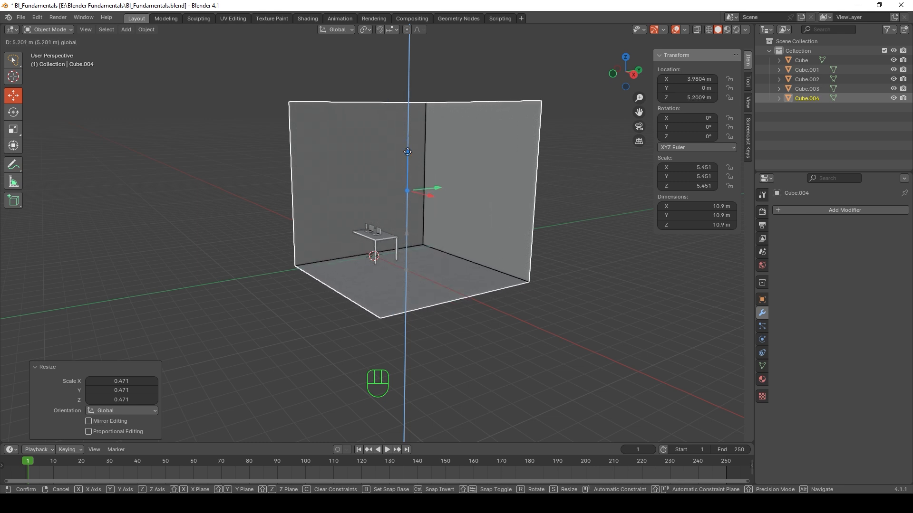
{"action": "left_click", "coordinate": [416, 166]}
{"action": "middle_click_drag", "start_coordinate": [416, 165], "coordinate": [435, 187]}
- Select the table together with all three laptops on it
{"action": "scroll", "coordinate": [412, 272], "scroll_direction": "up", "scroll_amount": 5}
{"action": "middle_click_drag", "start_coordinate": [412, 272], "coordinate": [435, 286]}
{"action": "left_click", "coordinate": [384, 248]}
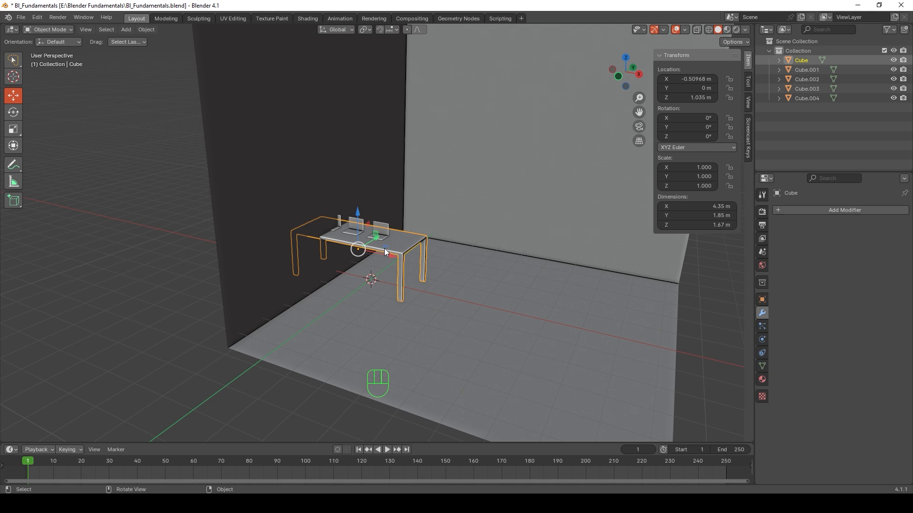
{"action": "scroll", "coordinate": [380, 235], "scroll_direction": "up", "scroll_amount": 3}
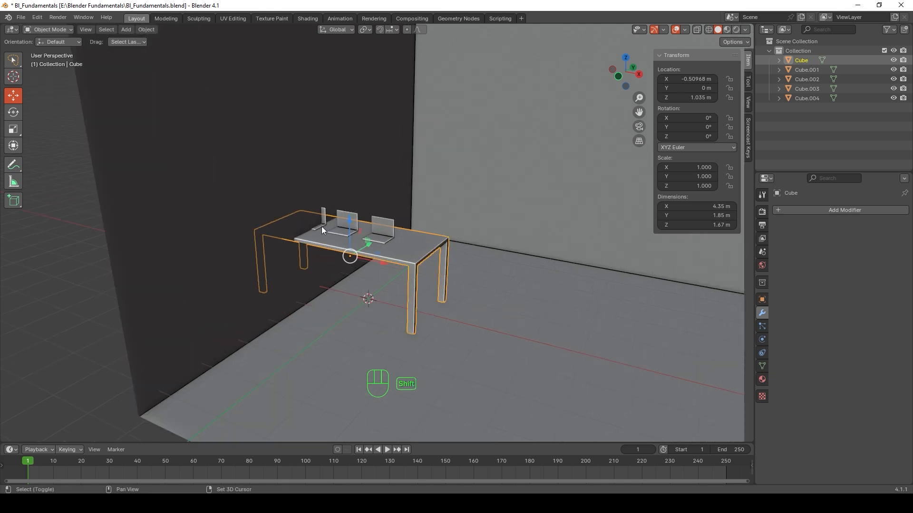
{"action": "left_click", "coordinate": [321, 226], "text": "shift"}
{"action": "left_click", "coordinate": [348, 220], "text": "shift"}
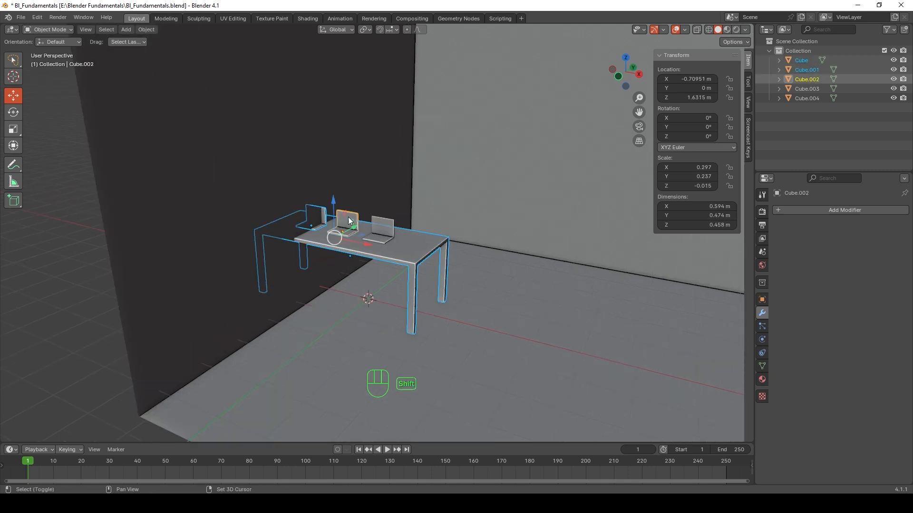
{"action": "left_click", "coordinate": [384, 228], "text": "shift"}
- Rotate the table and laptops together about 94.4° around Z and move them about -1.57 m along X, alongside the room's wall
{"action": "mouse_move", "coordinate": [374, 247]}
{"action": "left_mouse_down"}
{"action": "mouse_move", "coordinate": [444, 262]}
{"action": "mouse_move", "coordinate": [420, 266]}
{"action": "mouse_move", "coordinate": [449, 266]}
{"action": "mouse_move", "coordinate": [413, 281]}
{"action": "mouse_move", "coordinate": [421, 263]}
{"action": "mouse_move", "coordinate": [436, 260]}
{"action": "mouse_move", "coordinate": [389, 253]}
{"action": "left_mouse_up"}
{"action": "left_click", "coordinate": [13, 112]}
{"action": "left_click", "coordinate": [13, 95]}
- Inspect the placement of the table and laptops in the open room from several angles
{"action": "scroll", "coordinate": [426, 260], "scroll_direction": "down", "scroll_amount": 3}
{"action": "middle_click_drag", "start_coordinate": [427, 262], "coordinate": [447, 263]}
{"action": "middle_click_drag", "start_coordinate": [574, 249], "coordinate": [555, 266]}
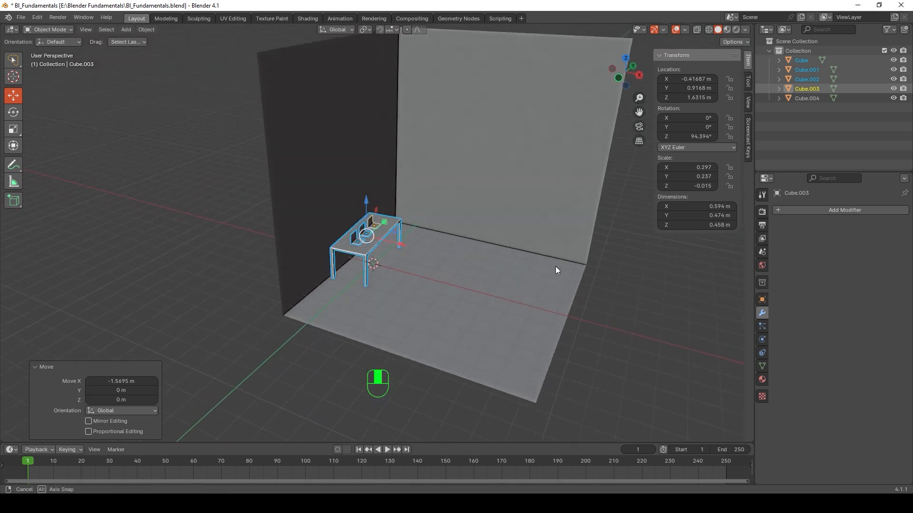
{"action": "scroll", "coordinate": [506, 290], "scroll_direction": "down", "scroll_amount": 1}
{"action": "scroll", "coordinate": [506, 293], "scroll_direction": "down", "scroll_amount": 1}
{"action": "middle_click_drag", "start_coordinate": [388, 252], "coordinate": [382, 252]}
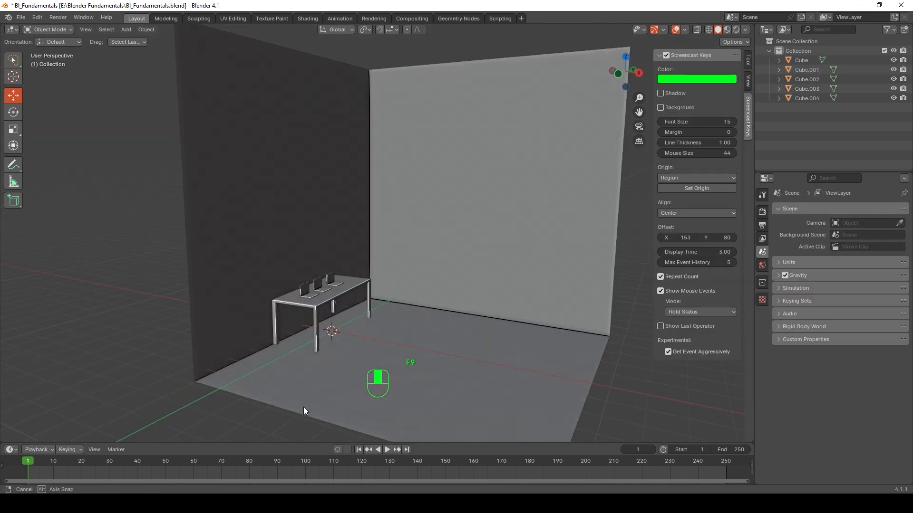
{"action": "middle_click_drag", "start_coordinate": [303, 407], "coordinate": [322, 300]}
{"action": "scroll", "coordinate": [326, 370], "scroll_direction": "down", "scroll_amount": 3}
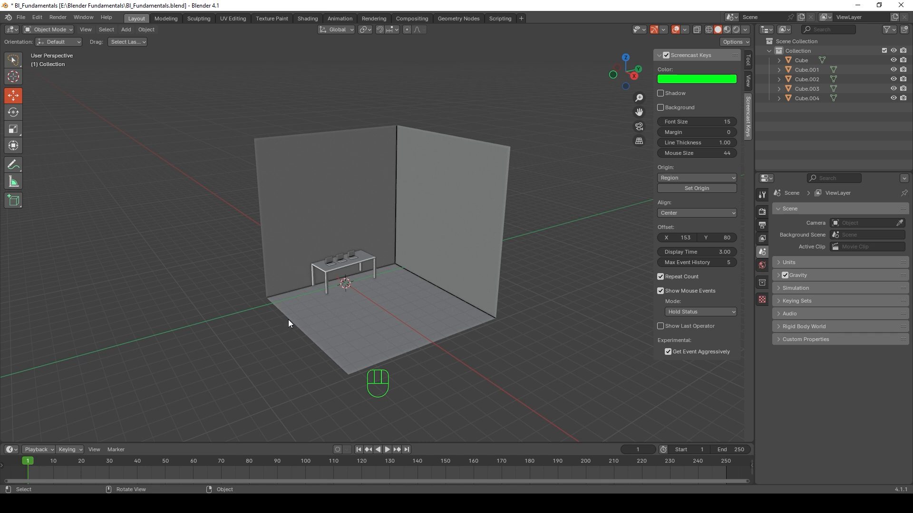
{"action": "middle_click_drag", "start_coordinate": [288, 320], "coordinate": [326, 306]}
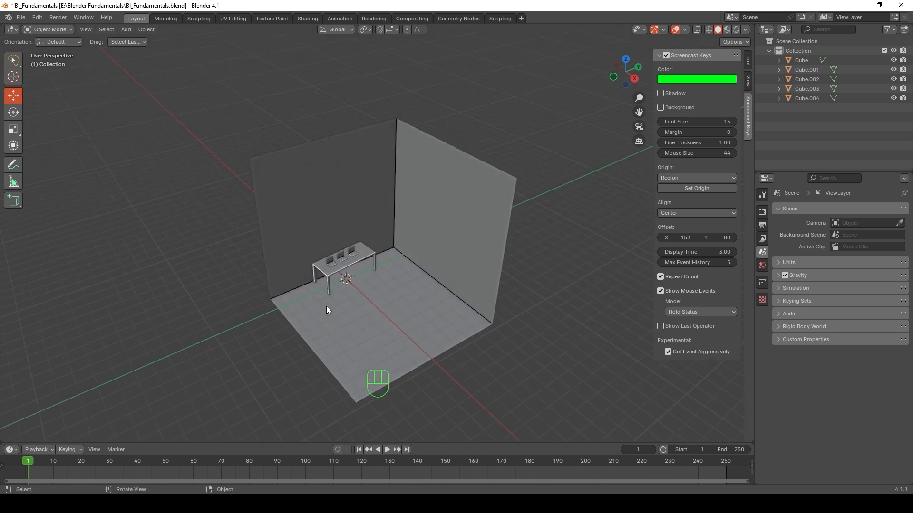